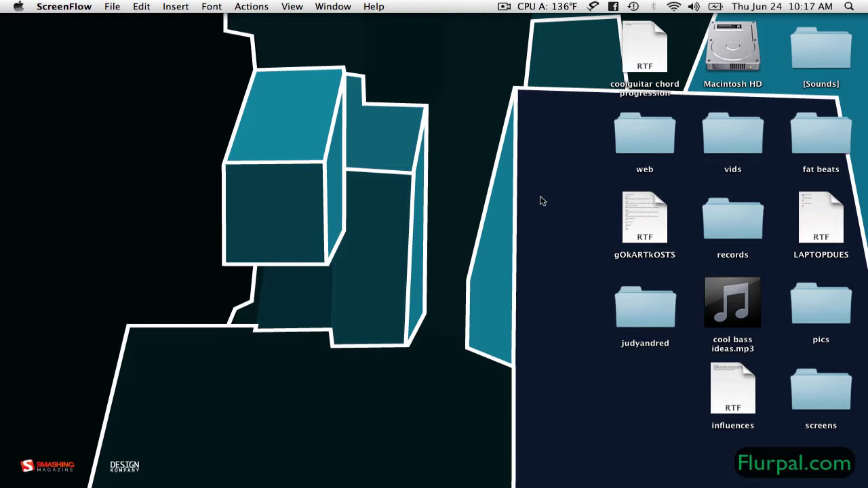
# Step: Make Finder the active application by clicking an empty spot on the desktop
pyautogui.click(449, 263)
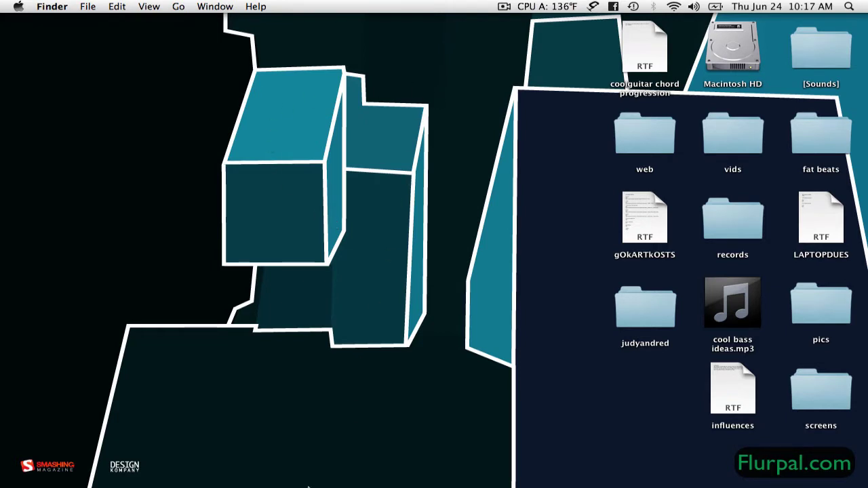
pyautogui.moveTo(298, 486)
pyautogui.moveTo(151, 484)
# Step: Reveal the auto-hidden Dock at the bottom of the screen
pyautogui.moveTo(193, 483)
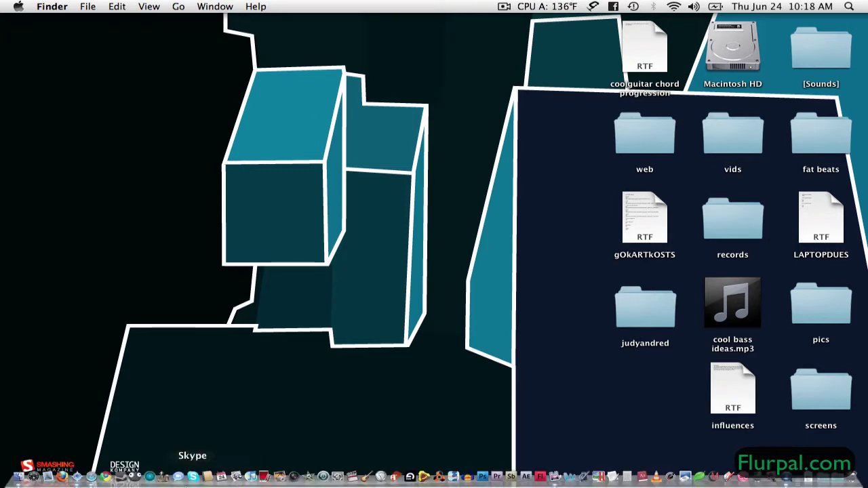
# Step: Open a Finder window on the home folder and move it to the upper left
pyautogui.click(22, 480)
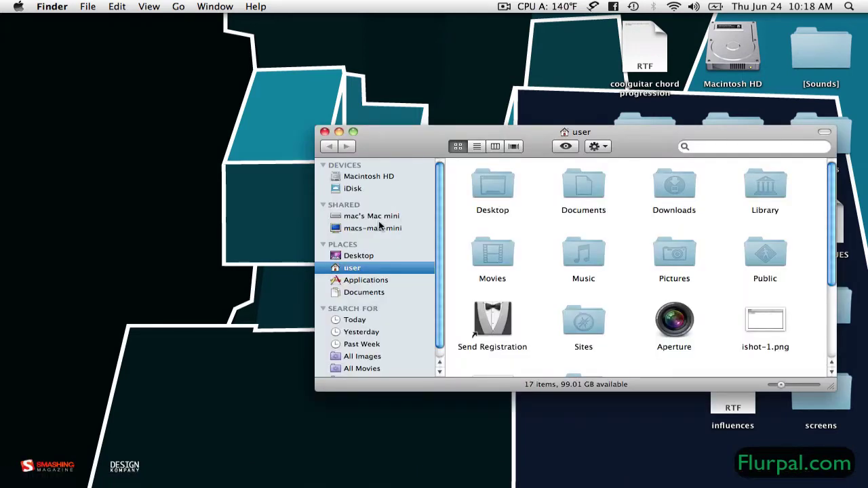
pyautogui.moveTo(432, 129); pyautogui.dragTo(191, 106)
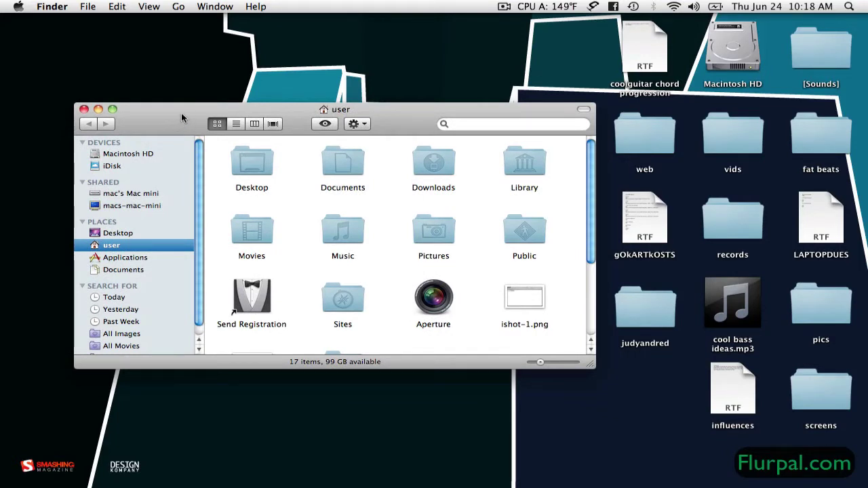
pyautogui.moveTo(175, 108); pyautogui.dragTo(180, 25)
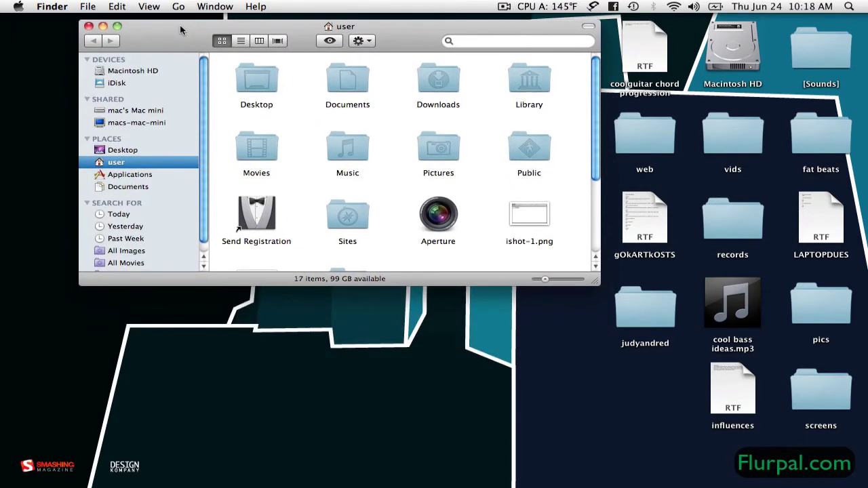
# Step: View the Desktop folder, return to the user home folder, and select Desktop, Documents, Downloads and Library
pyautogui.click(118, 151)
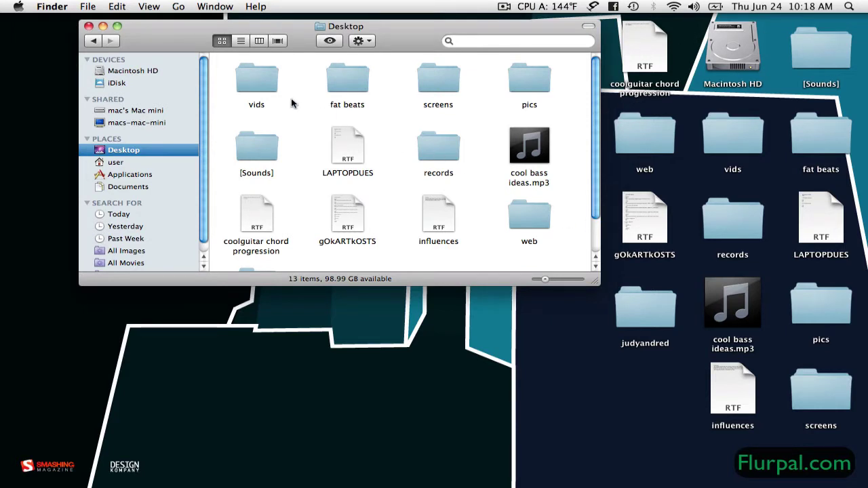
pyautogui.click(105, 165)
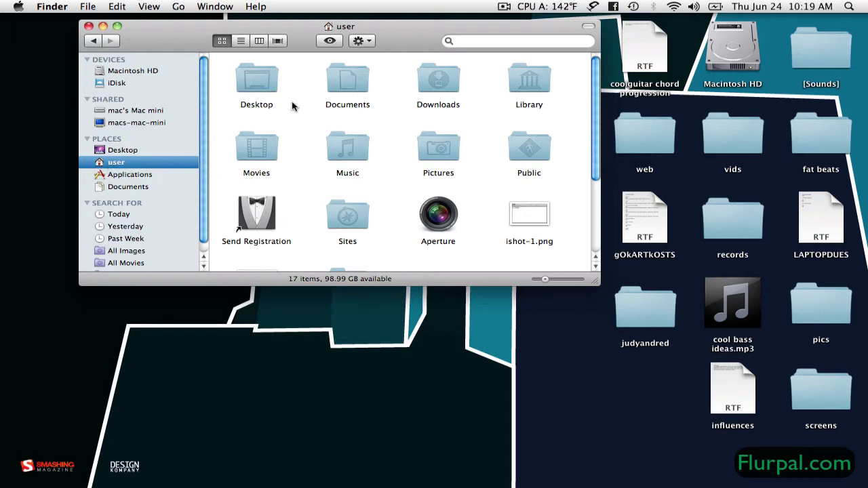
pyautogui.click(268, 83)
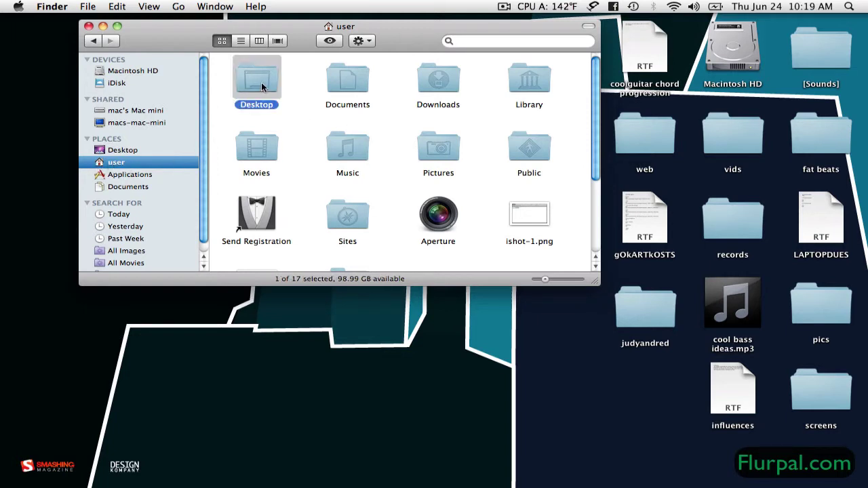
pyautogui.click(355, 83)
pyautogui.click(429, 81)
pyautogui.click(519, 80)
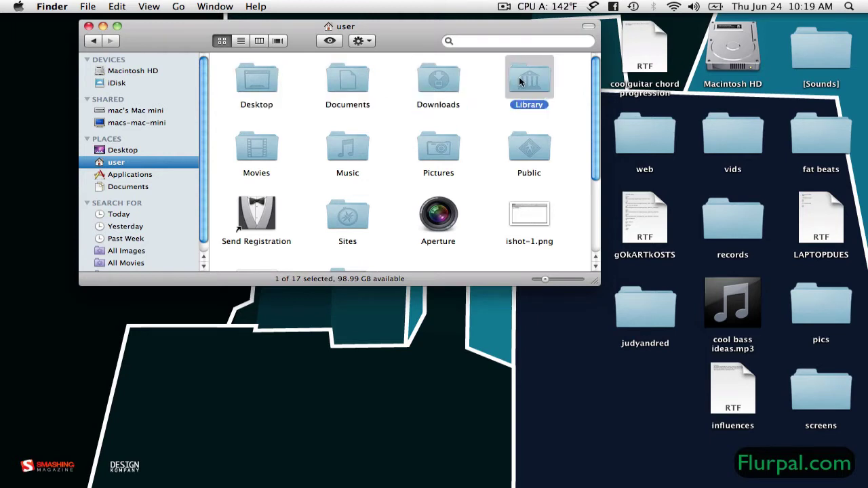
# Step: Select the Pictures and Music folders, clear the selection, and scroll through the home folder
pyautogui.click(448, 144)
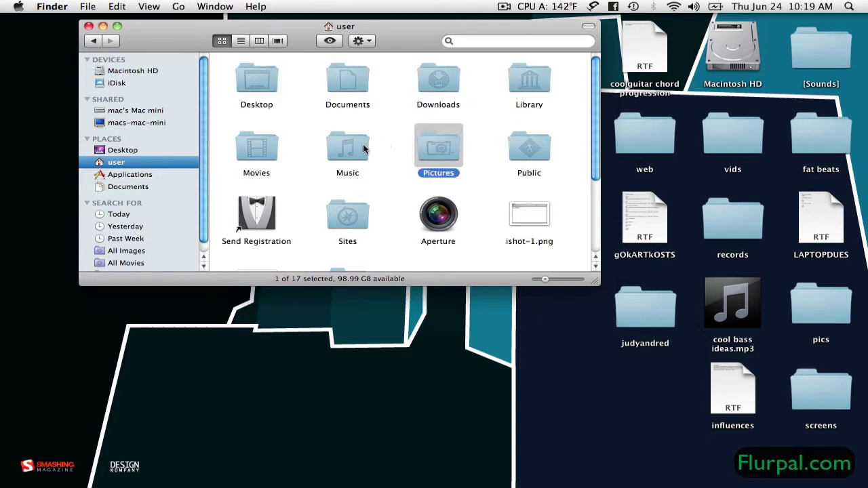
pyautogui.click(365, 149)
pyautogui.click(235, 160)
pyautogui.scroll(-3, 319, 183)
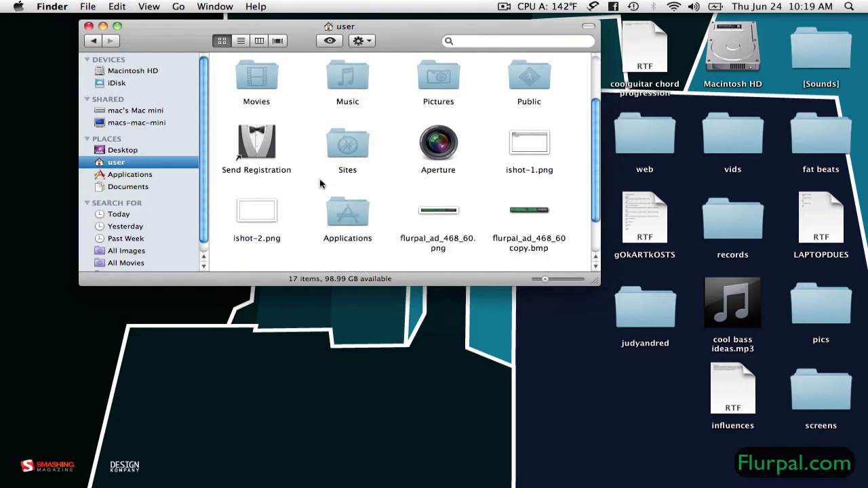
pyautogui.scroll(-2, 321, 183)
pyautogui.scroll(5, 320, 183)
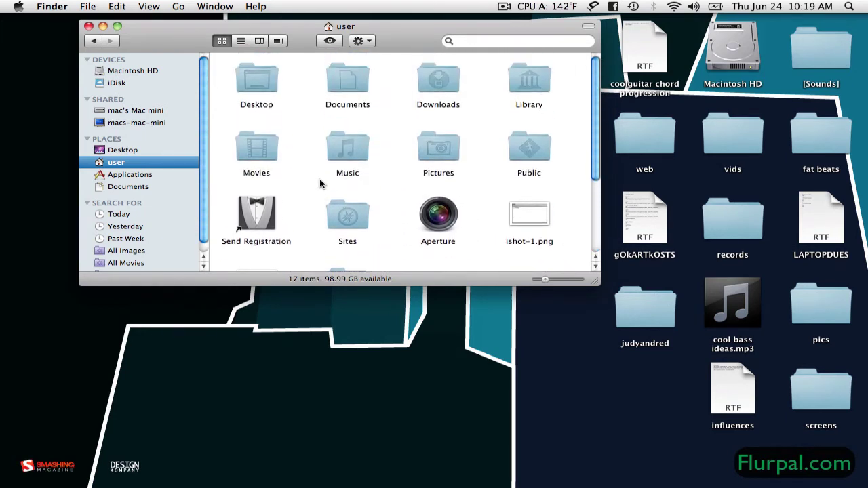
# Step: Open the Applications folder and scroll through its 105 apps down to All2MP3
pyautogui.click(129, 174)
pyautogui.scroll(-2, 334, 175)
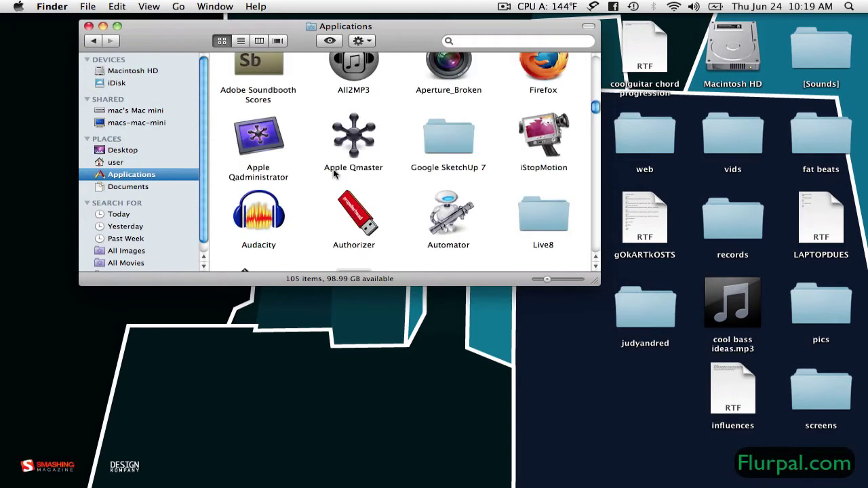
pyautogui.scroll(4, 333, 175)
pyautogui.scroll(-10, 333, 175)
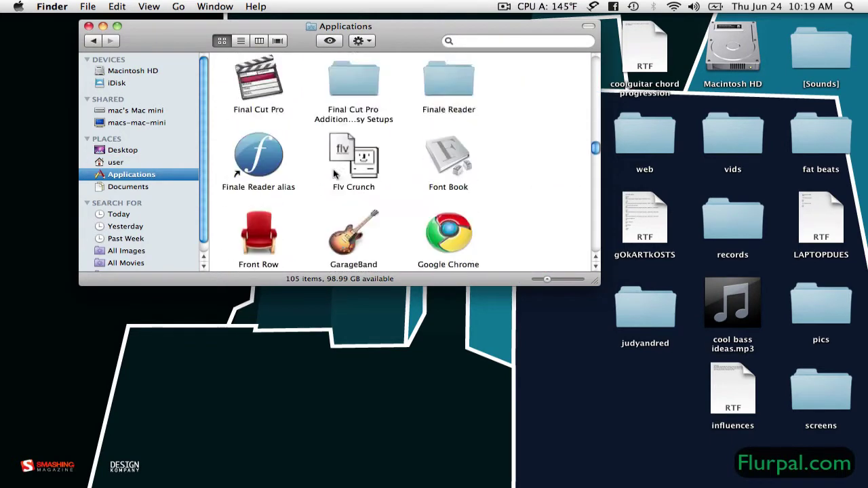
pyautogui.scroll(-8, 333, 174)
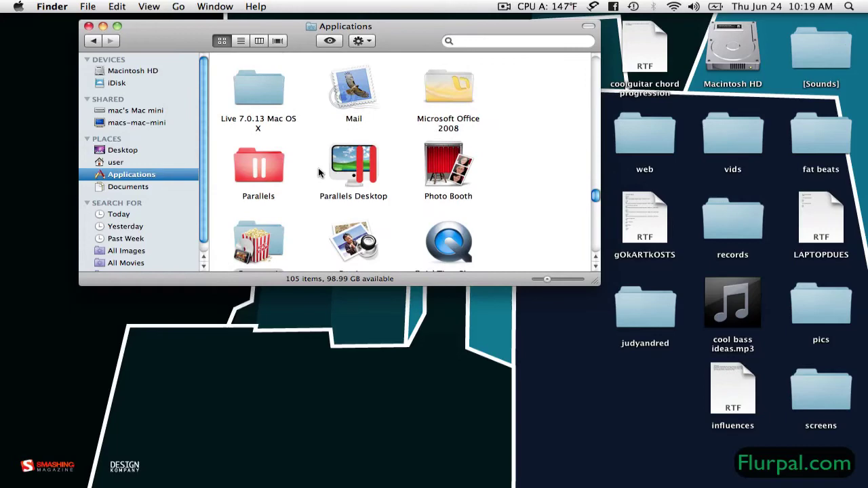
pyautogui.scroll(-10, 310, 159)
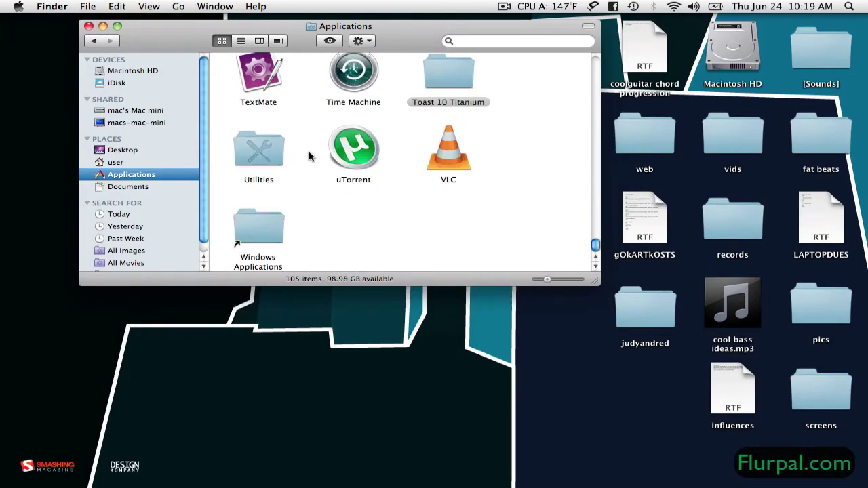
pyautogui.scroll(20, 309, 149)
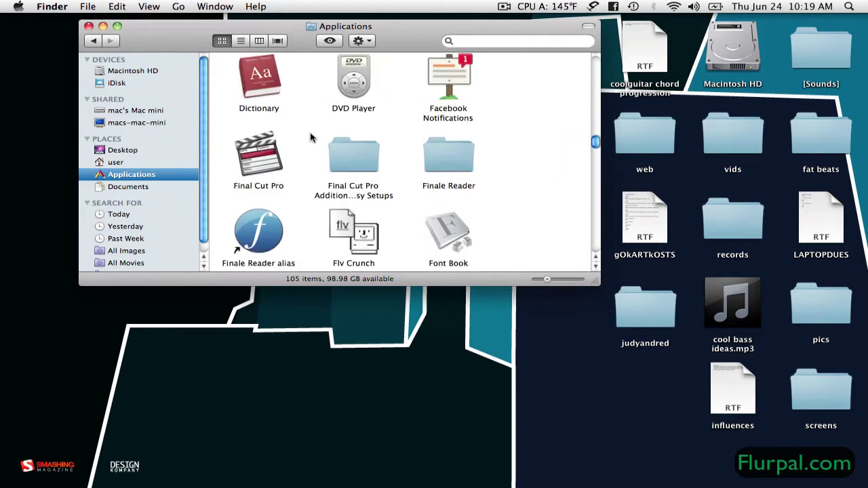
pyautogui.scroll(5, 310, 138)
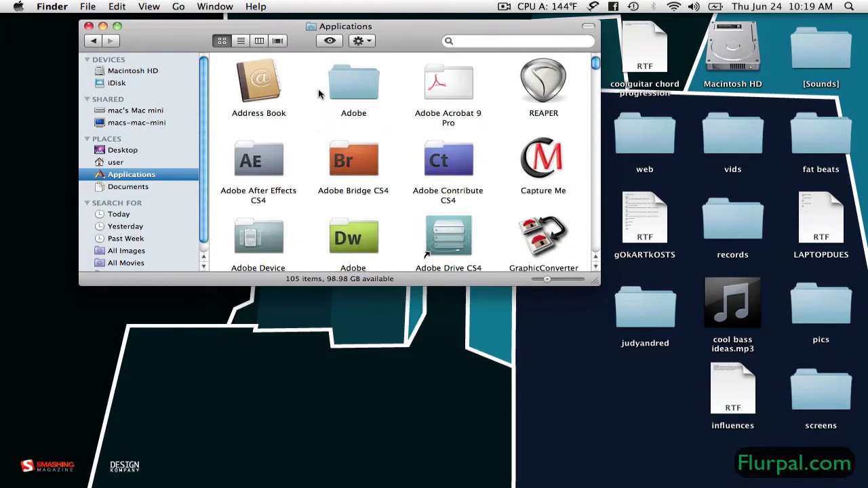
pyautogui.scroll(-4, 305, 80)
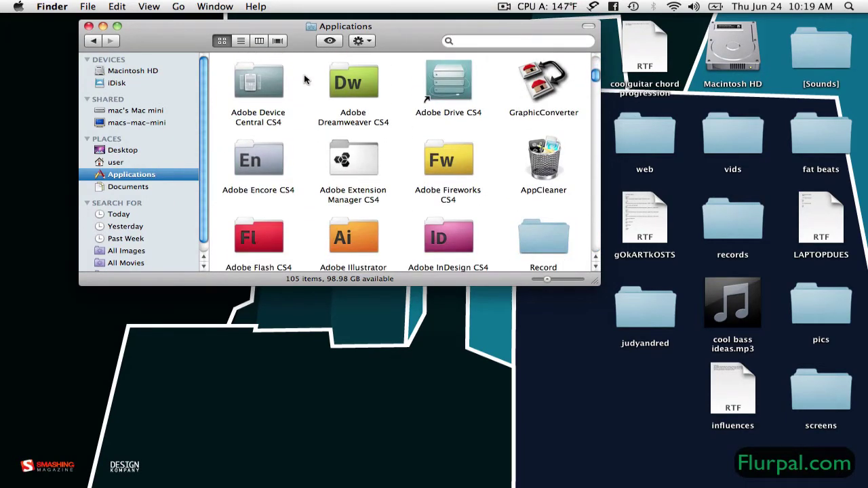
pyautogui.scroll(-2, 305, 80)
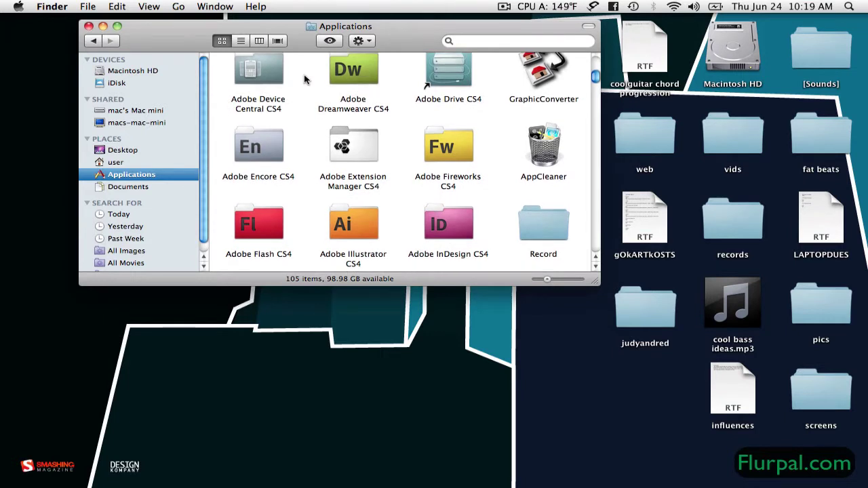
pyautogui.scroll(-2, 305, 79)
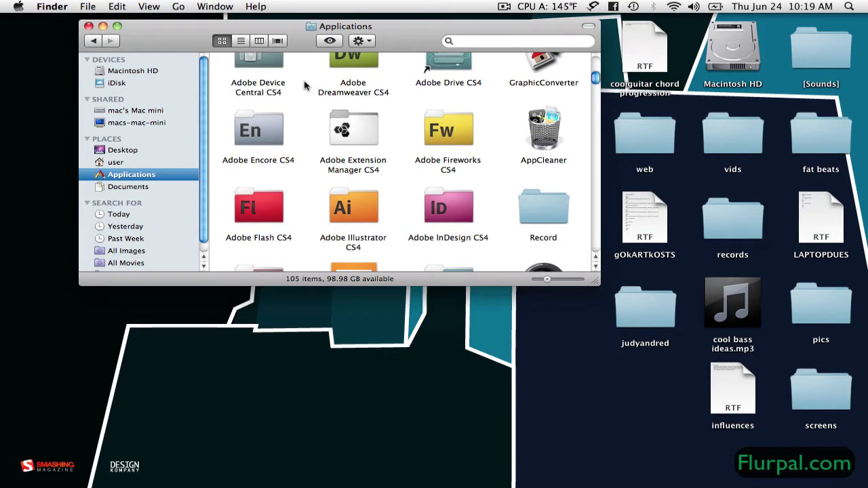
pyautogui.scroll(-5, 473, 166)
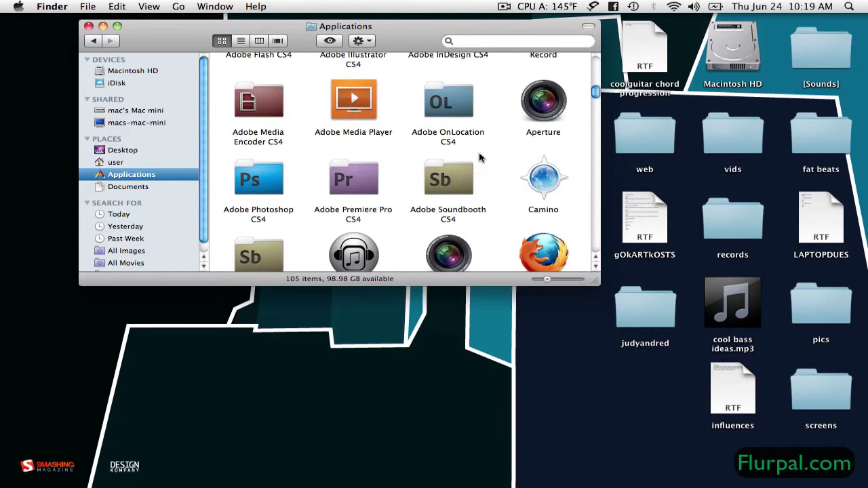
pyautogui.scroll(-5, 479, 157)
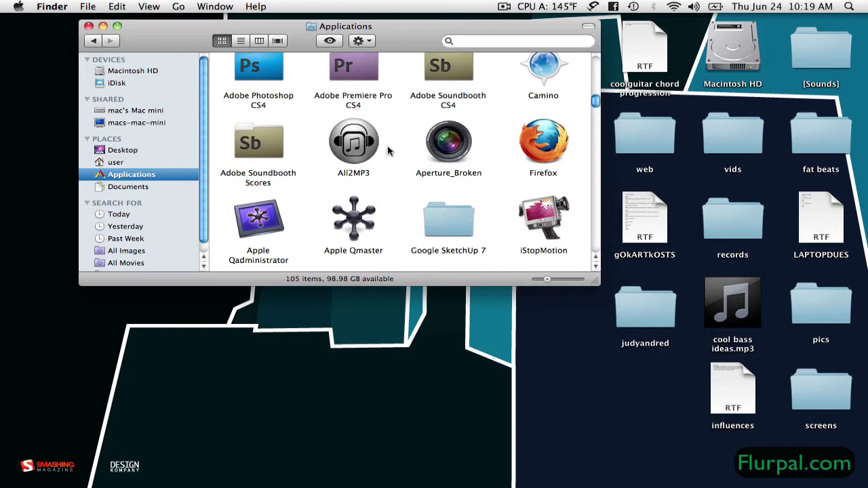
# Step: Move the All2MP3 application to the Trash
pyautogui.click(352, 144)
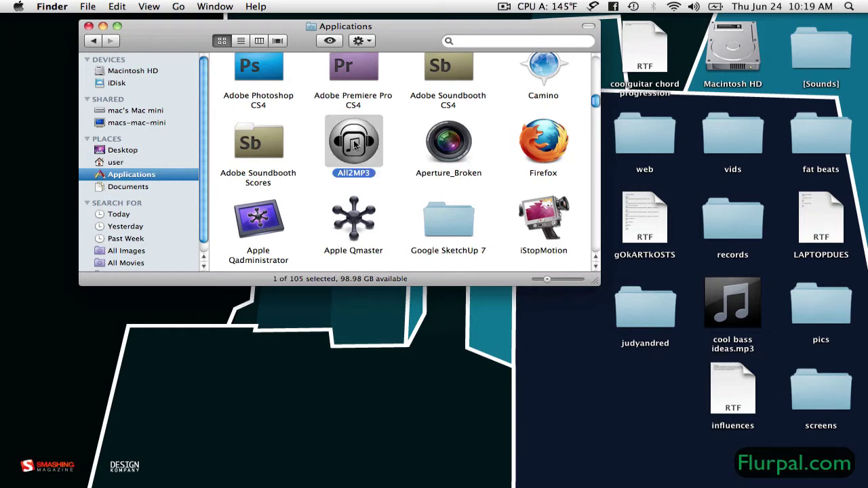
pyautogui.rightClick(365, 143)
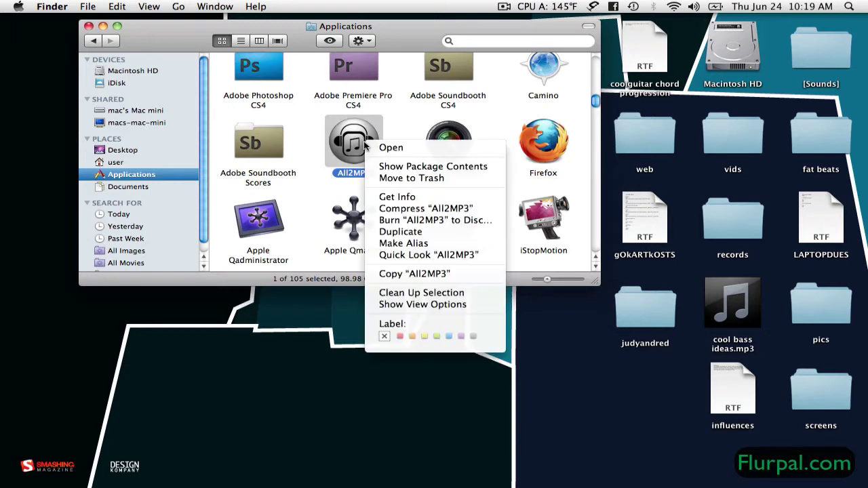
pyautogui.click(414, 179)
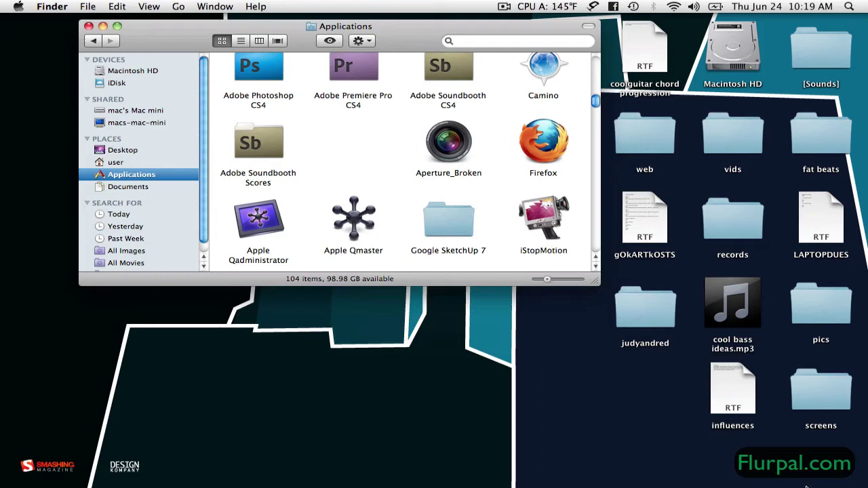
# Step: Drag All2MP3 from the Trash back into Applications and close the Trash window
pyautogui.moveTo(814, 485)
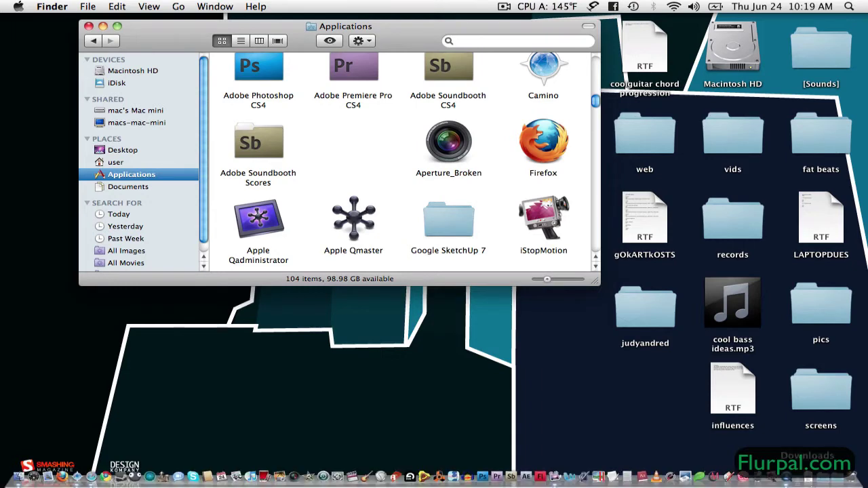
pyautogui.click(848, 483)
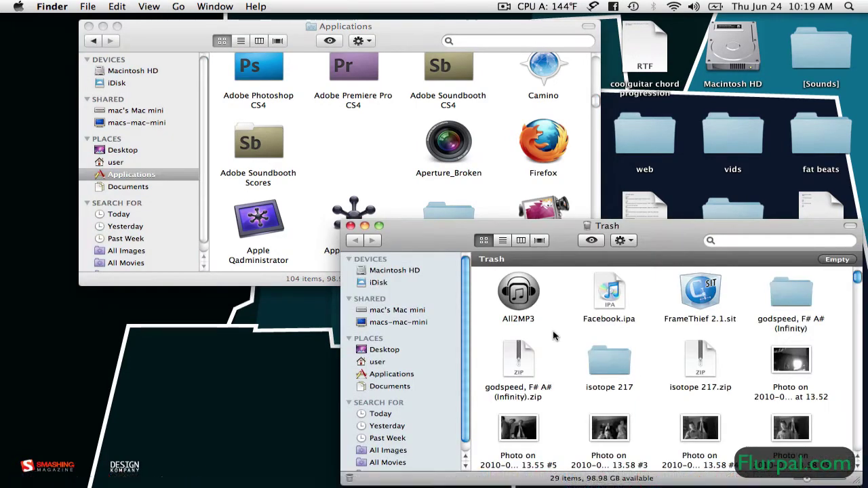
pyautogui.moveTo(512, 301); pyautogui.dragTo(358, 155)
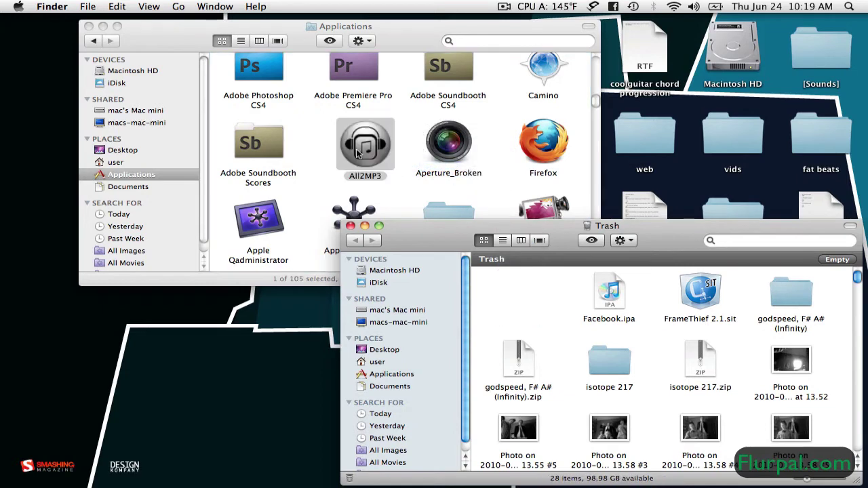
pyautogui.click(351, 226)
# Step: Scroll through the Applications folder, then switch to the Documents folder
pyautogui.click(404, 208)
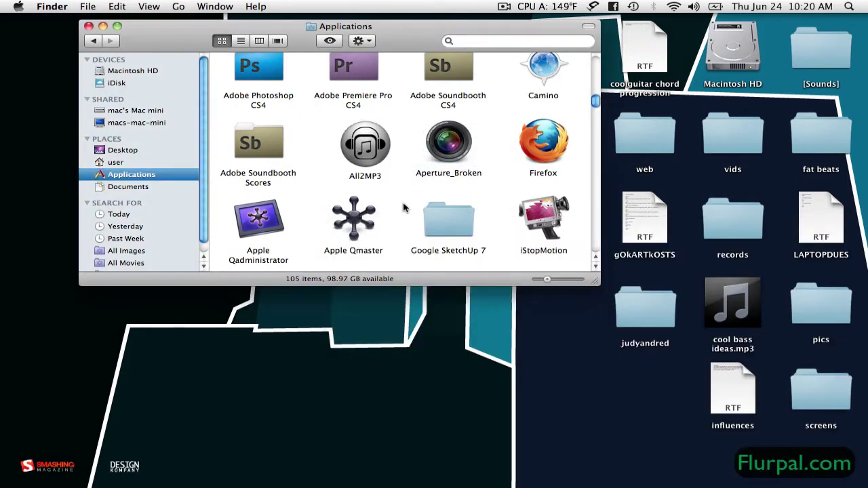
pyautogui.scroll(1, 404, 208)
pyautogui.scroll(8, 404, 209)
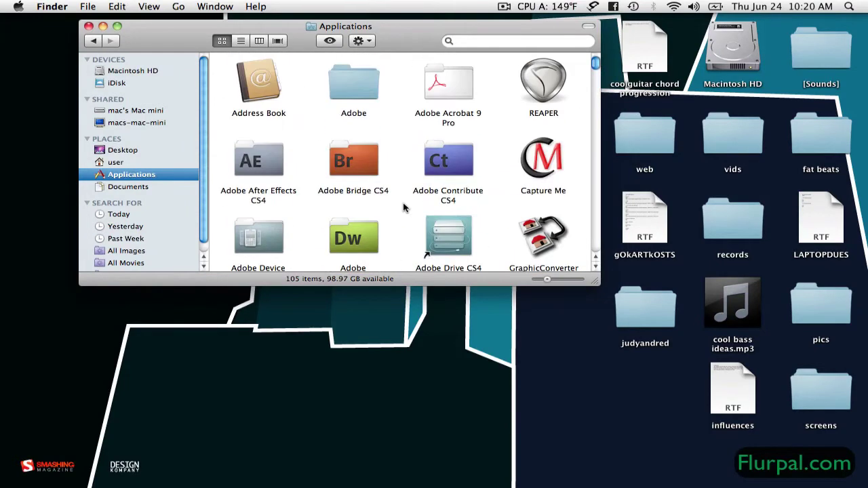
pyautogui.scroll(-4, 404, 208)
pyautogui.scroll(-10, 404, 209)
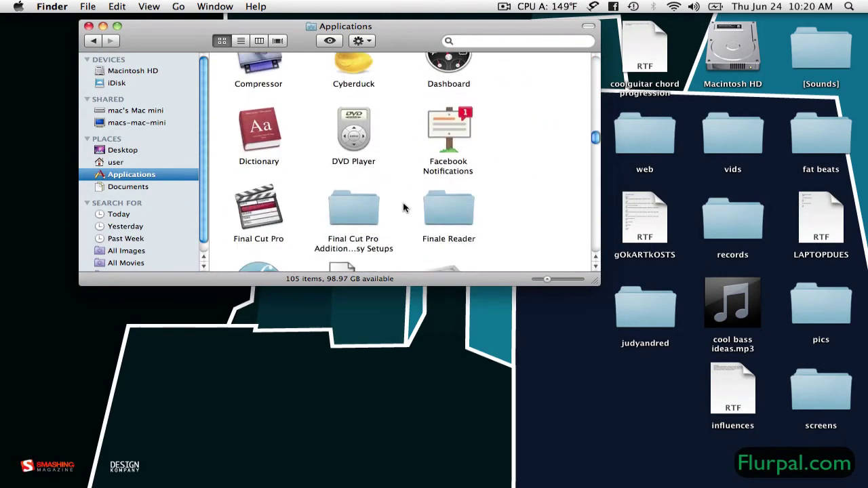
pyautogui.scroll(2, 404, 208)
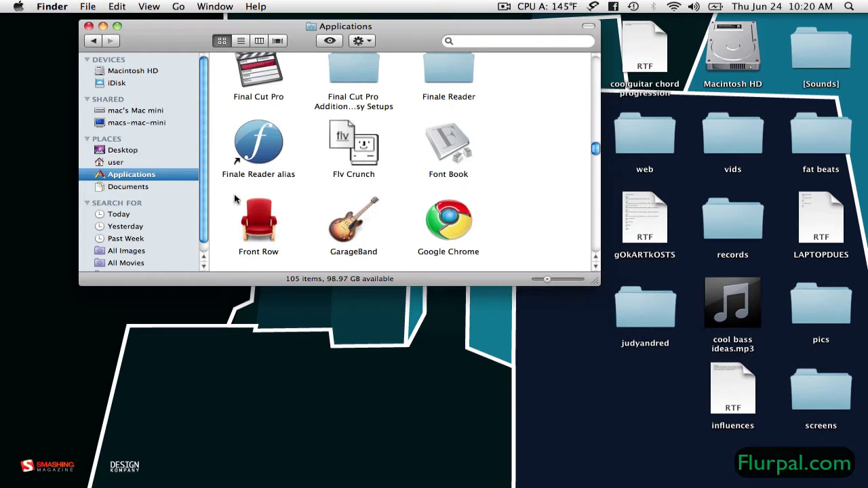
pyautogui.click(140, 193)
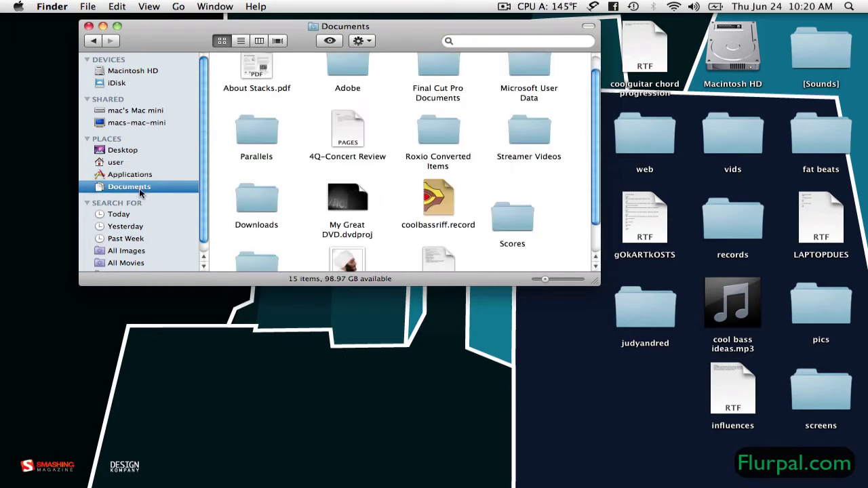
pyautogui.scroll(1, 334, 108)
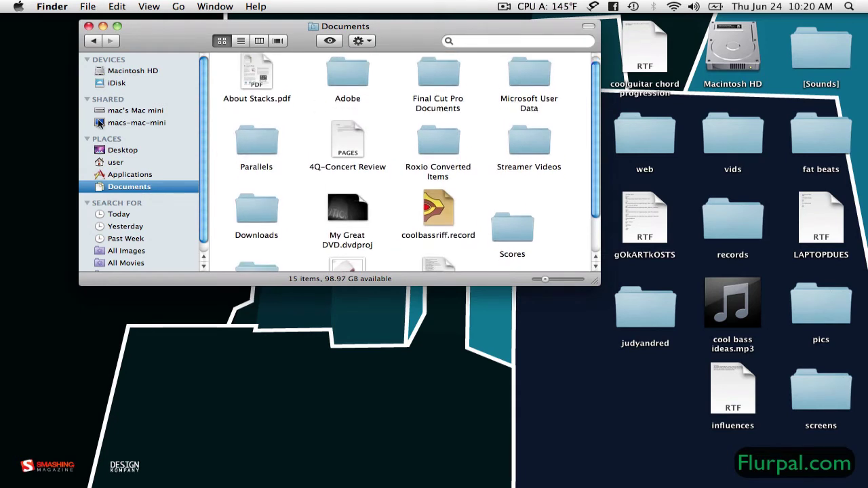
# Step: Go to the user home folder and select its Applications and Documents folders
pyautogui.click(135, 173)
pyautogui.click(116, 162)
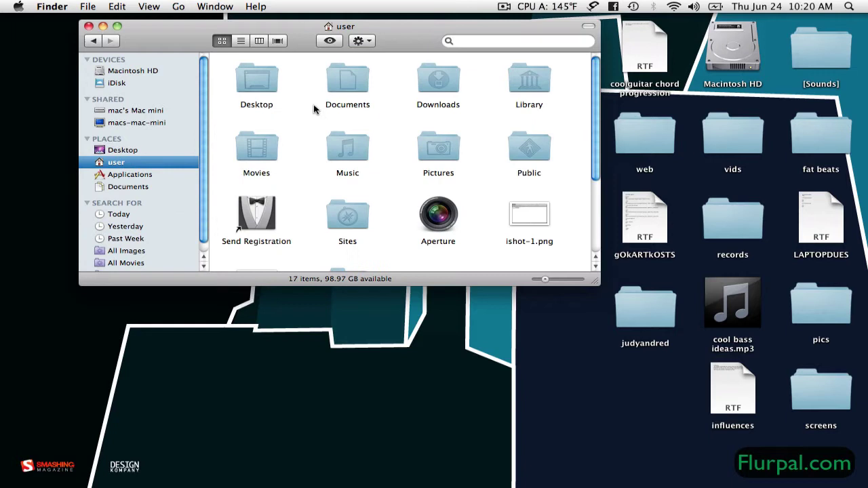
pyautogui.scroll(-5, 314, 110)
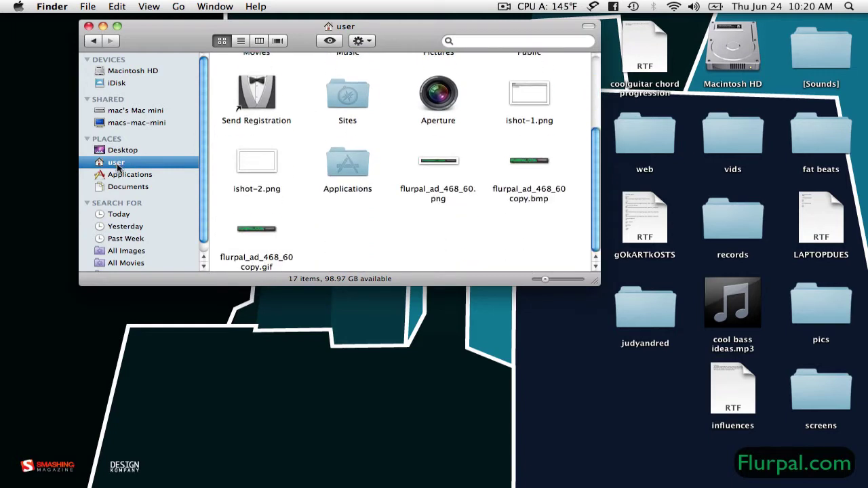
pyautogui.scroll(3, 319, 161)
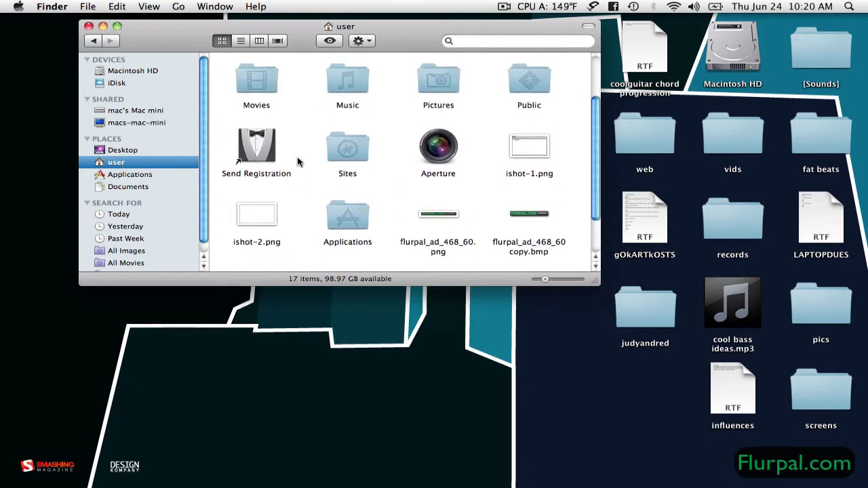
pyautogui.click(353, 215)
pyautogui.scroll(2, 354, 216)
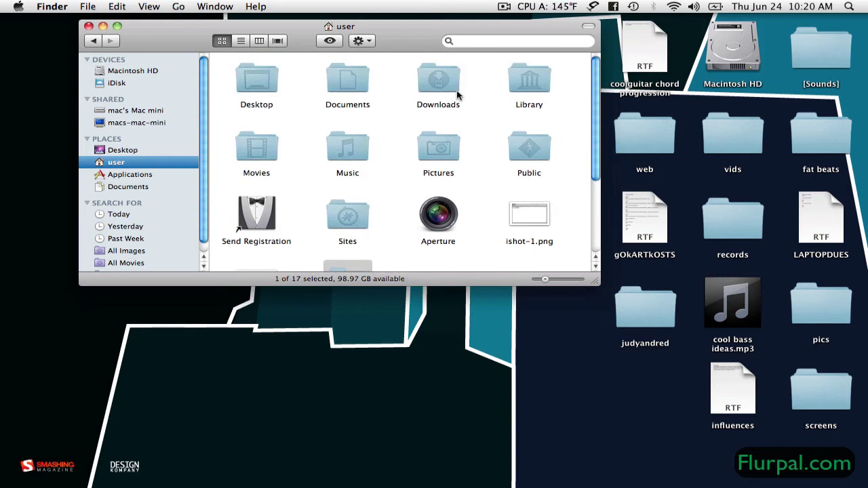
pyautogui.click(356, 70)
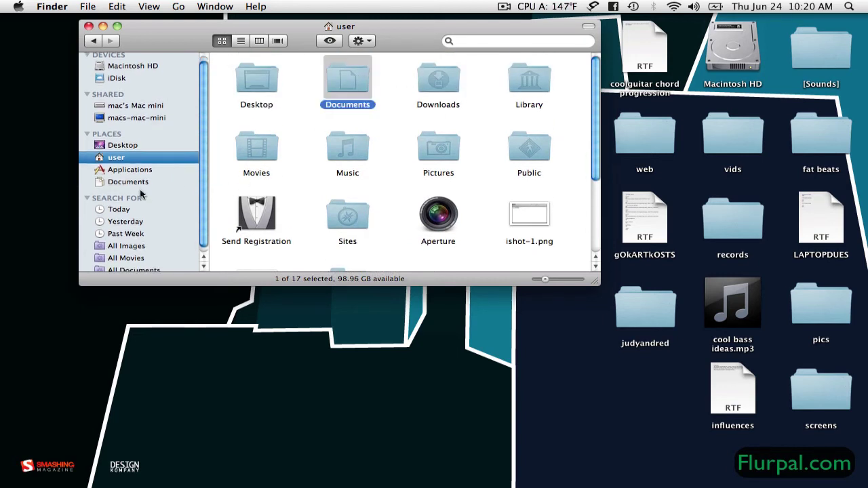
# Step: Search the Mac for 'firefox', replace it with 'judy', then clear the search text
pyautogui.scroll(-1, 142, 195)
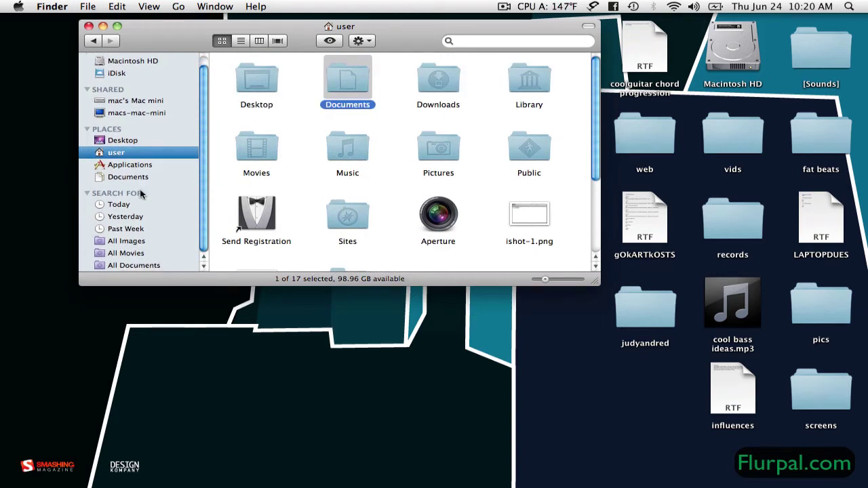
pyautogui.click(479, 42)
pyautogui.write('f')
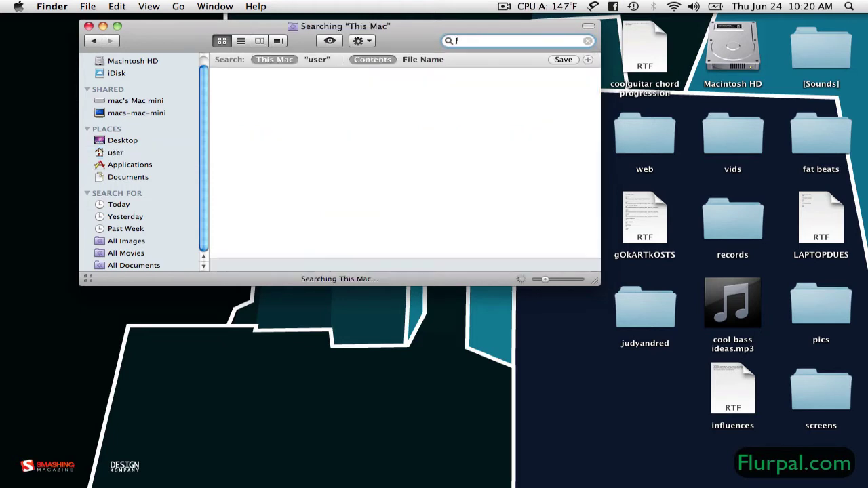
pyautogui.write('irefox')
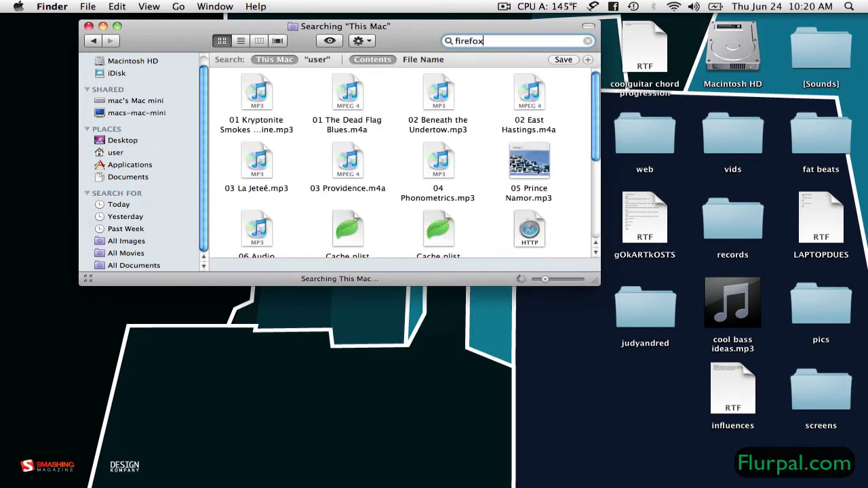
pyautogui.doubleClick(480, 43)
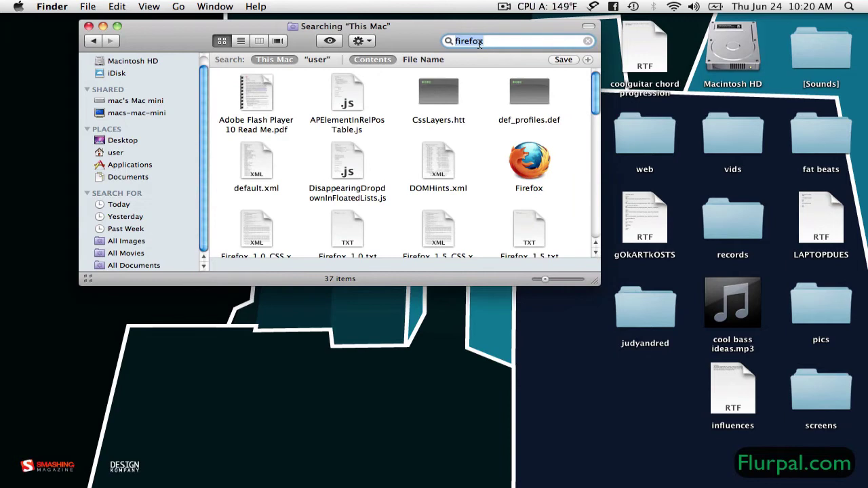
pyautogui.write('judy')
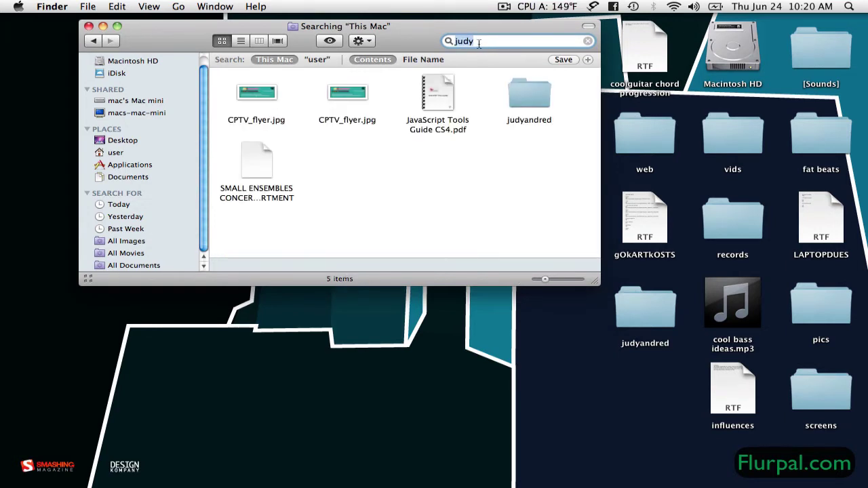
pyautogui.press('BackSpace')
pyautogui.press('BackSpace')
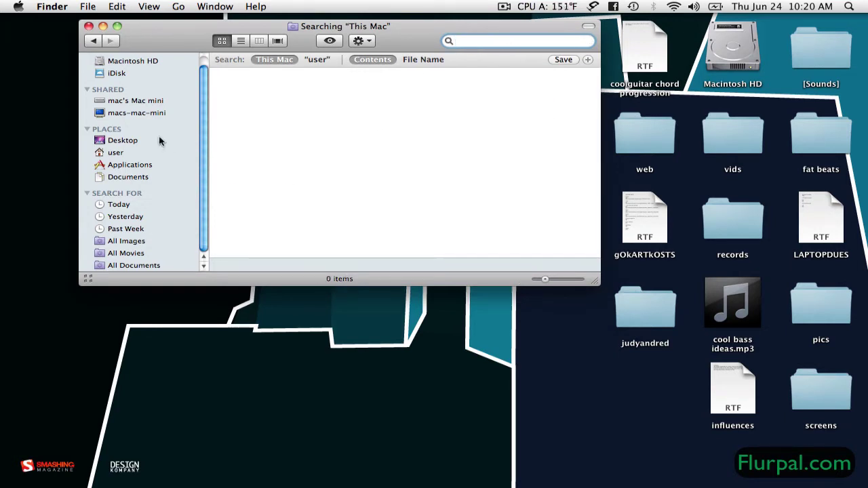
pyautogui.scroll(1, 158, 140)
# Step: Show Macintosh HD, then try iDisk and dismiss the MobileMe setup notice
pyautogui.click(124, 69)
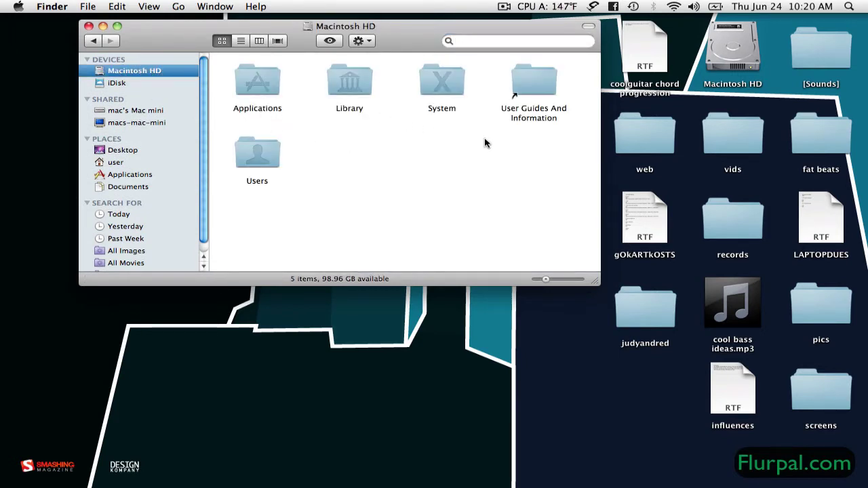
pyautogui.click(126, 83)
pyautogui.click(309, 120)
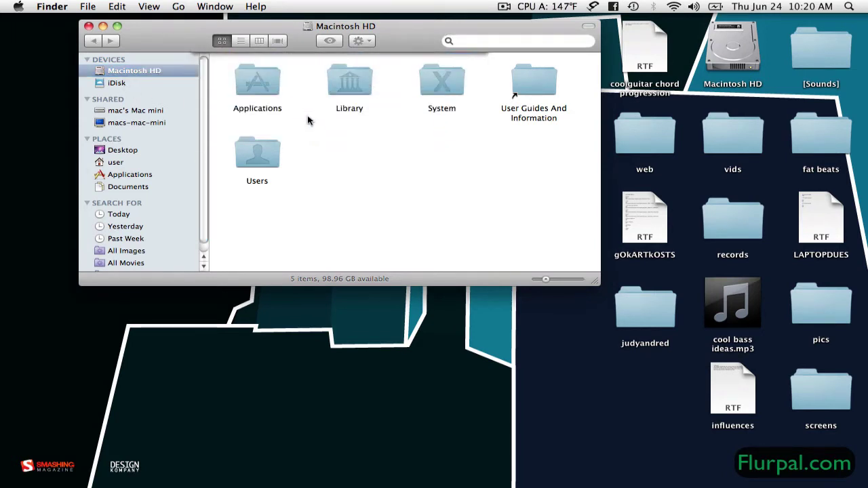
# Step: Browse both shared Mac minis, then close the Finder window
pyautogui.click(150, 111)
pyautogui.click(150, 125)
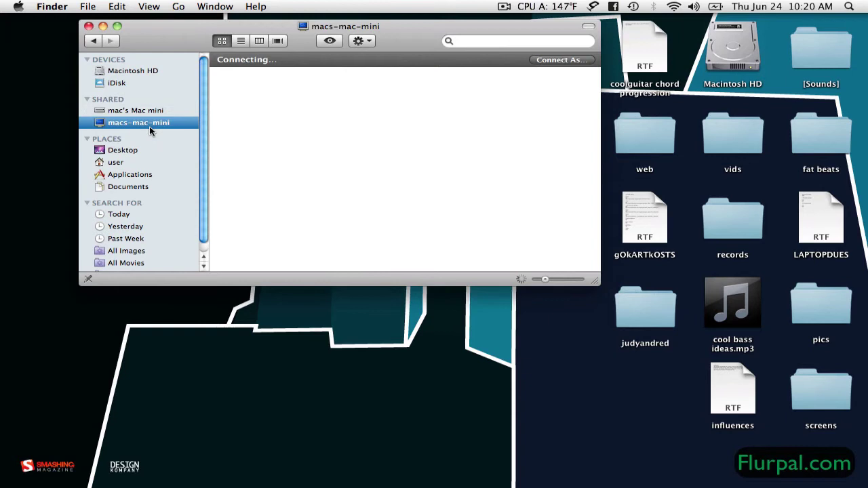
pyautogui.click(149, 112)
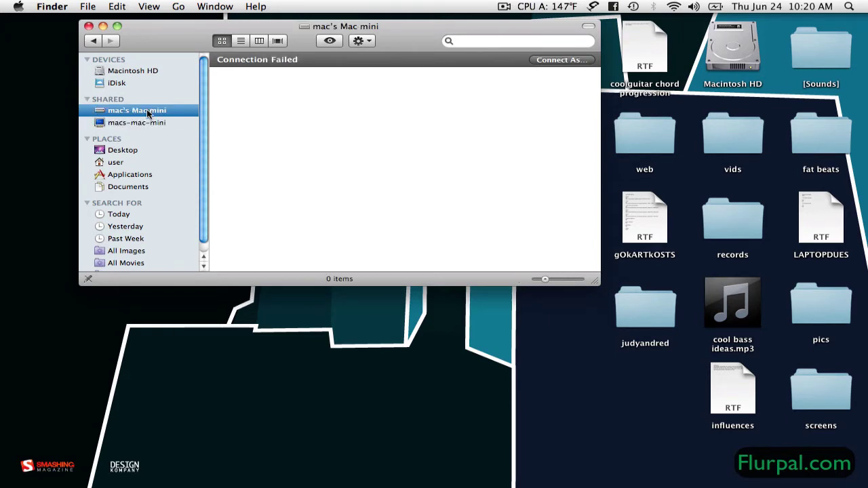
pyautogui.press('super+w')
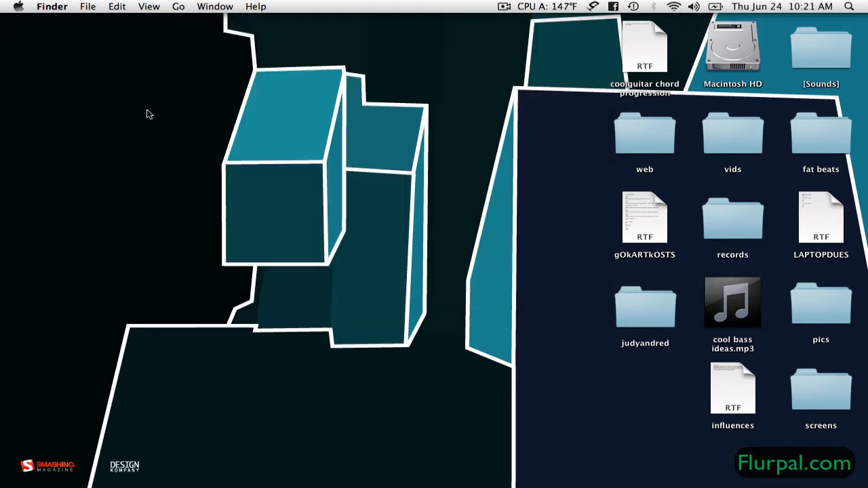
# Step: Open a home-folder Finder window, minimize it, and restore it from the Dock
pyautogui.click(20, 482)
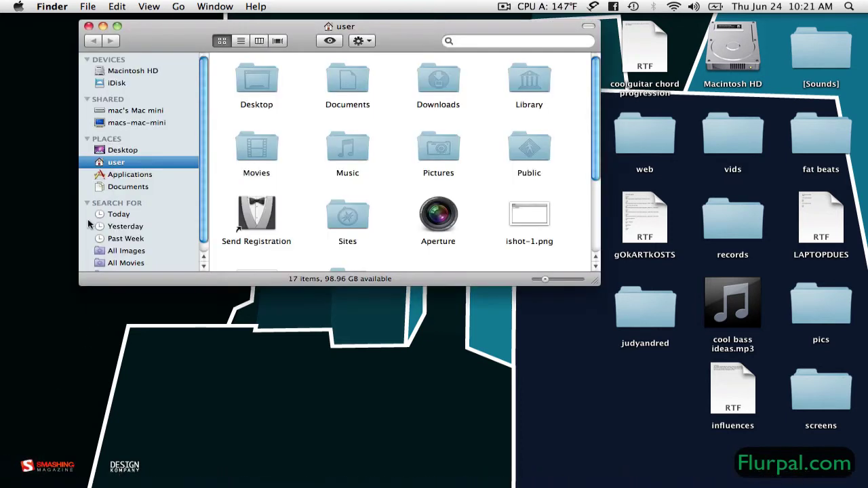
pyautogui.click(103, 27)
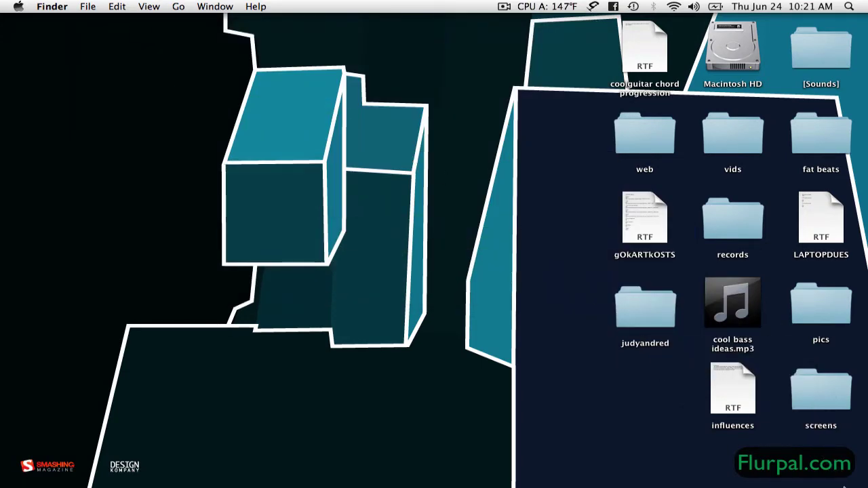
pyautogui.click(840, 481)
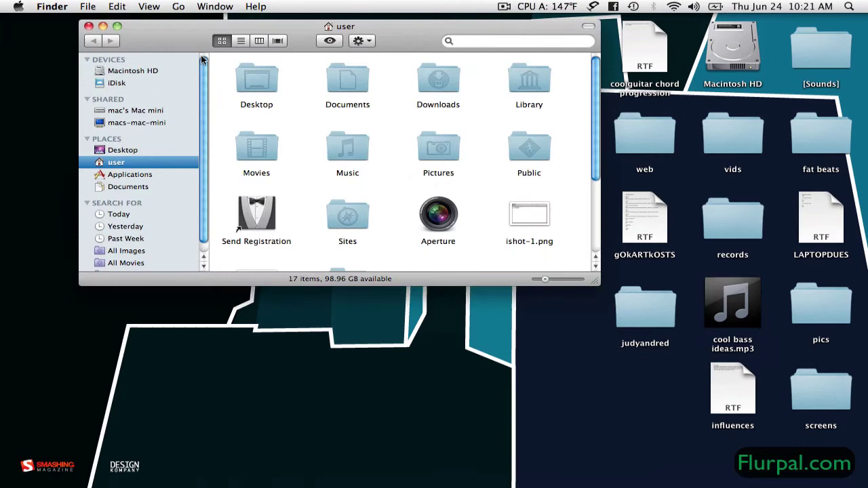
# Step: Toggle the window's zoom size repeatedly, ending tall enough to show all 17 items
pyautogui.click(117, 26)
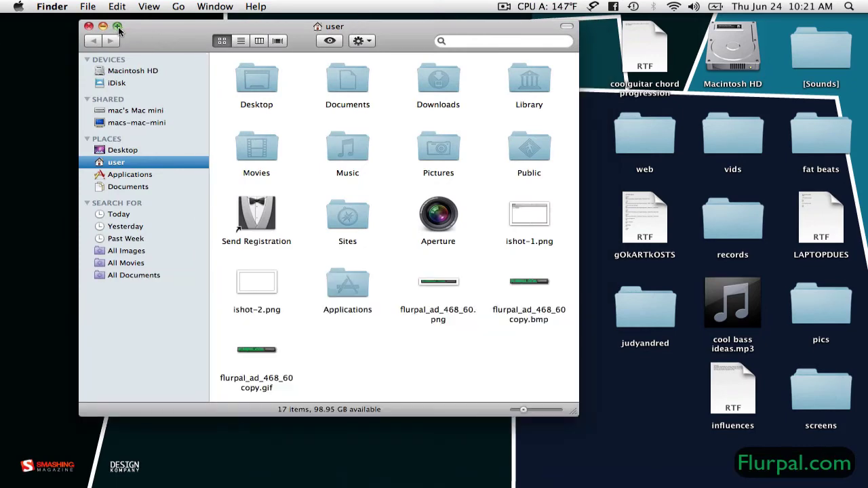
pyautogui.click(117, 26)
pyautogui.click(118, 26)
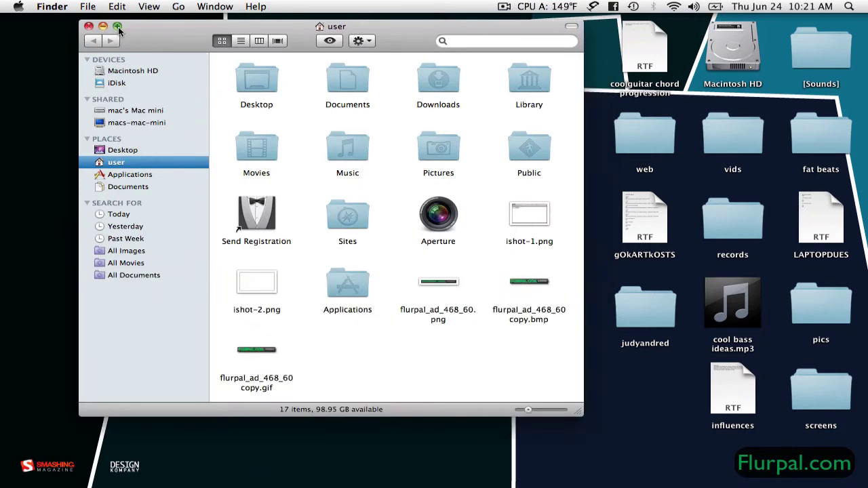
pyautogui.click(118, 26)
pyautogui.click(118, 26)
pyautogui.click(118, 26)
pyautogui.click(119, 26)
pyautogui.click(118, 27)
pyautogui.click(118, 27)
pyautogui.click(118, 27)
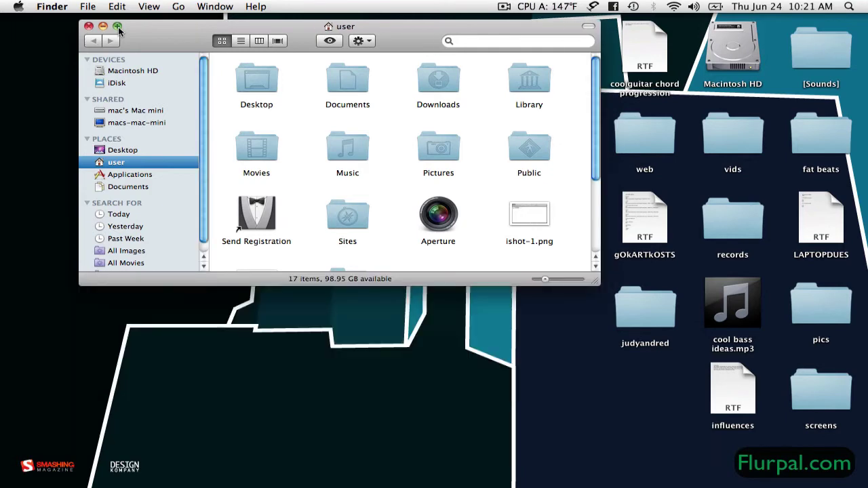
pyautogui.click(118, 27)
pyautogui.click(119, 26)
pyautogui.click(118, 27)
pyautogui.click(118, 26)
pyautogui.click(118, 26)
pyautogui.click(118, 26)
pyautogui.click(119, 26)
pyautogui.click(118, 27)
pyautogui.click(118, 26)
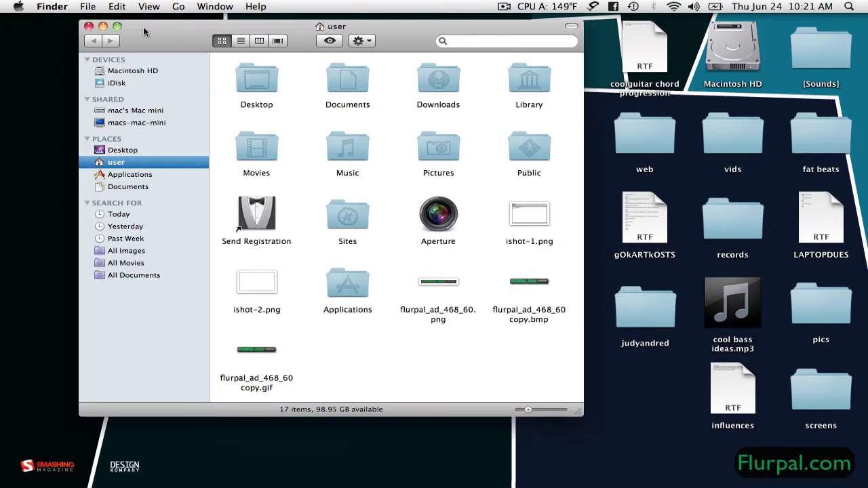
# Step: Launch iTunes from the Dock, then move the user folder window to the left edge and enlarge it
pyautogui.moveTo(144, 26); pyautogui.dragTo(188, 6)
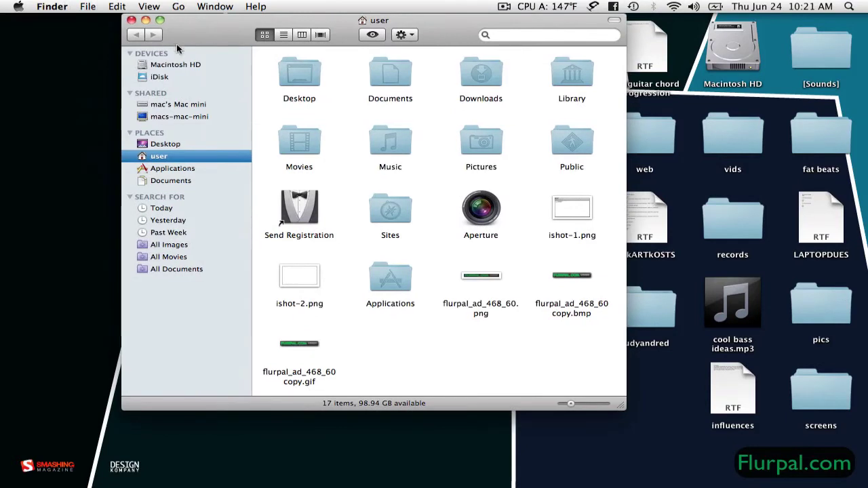
pyautogui.press('alt')
pyautogui.press('alt')
pyautogui.moveTo(298, 483)
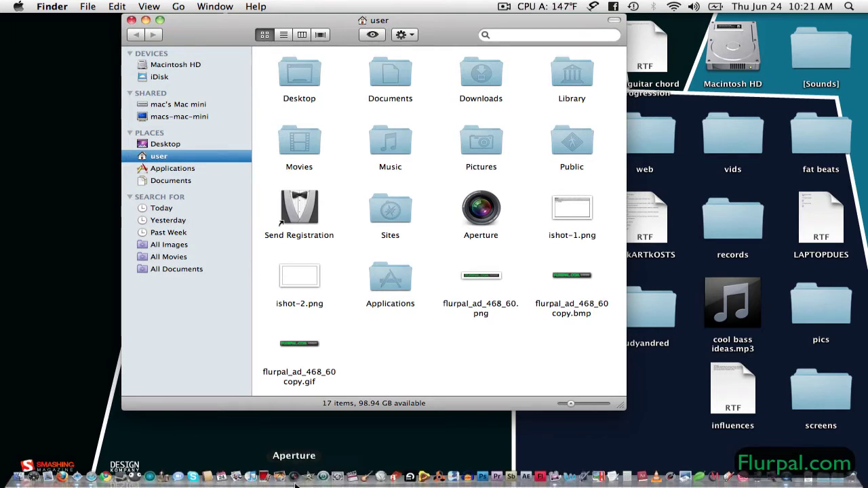
pyautogui.click(250, 478)
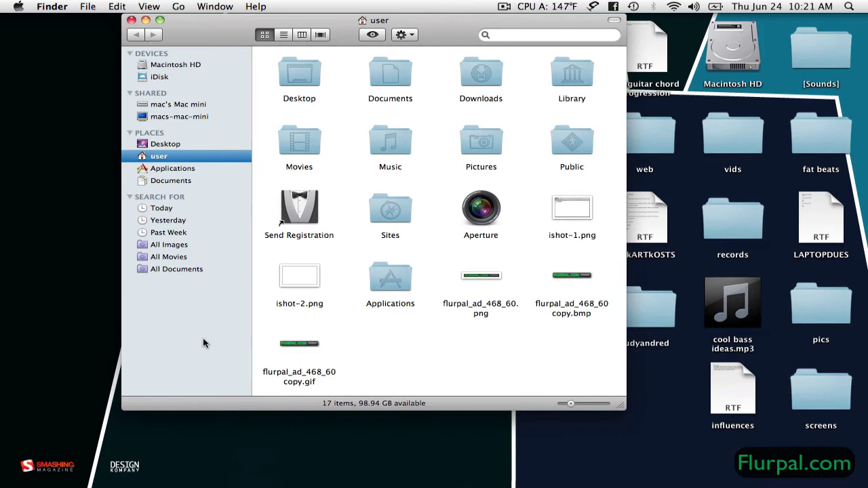
pyautogui.moveTo(192, 26); pyautogui.dragTo(70, 4)
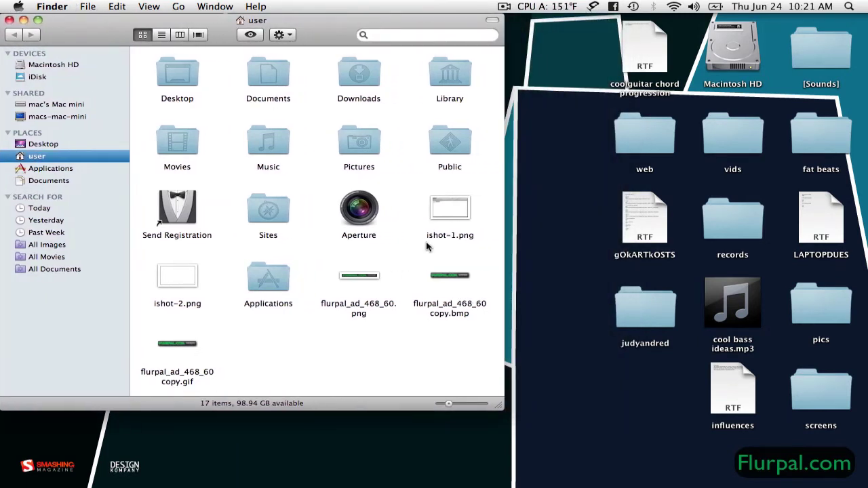
pyautogui.moveTo(499, 404); pyautogui.dragTo(867, 485)
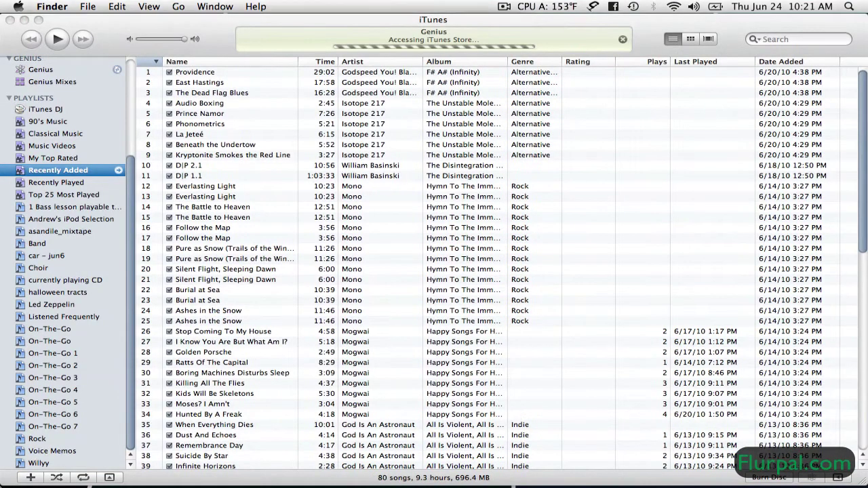
# Step: Pick the user folder window via Exposé, shrink it slightly, close it with Cmd+W, and reactivate iTunes
pyautogui.press('F9')
pyautogui.click(474, 143)
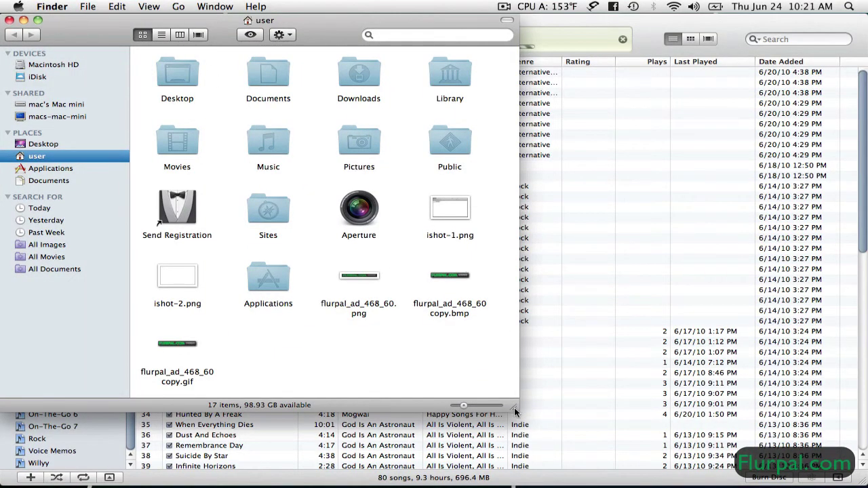
pyautogui.moveTo(513, 408)
pyautogui.mouseDown()
pyautogui.moveTo(867, 421)
pyautogui.moveTo(456, 350)
pyautogui.moveTo(510, 396)
pyautogui.mouseUp()
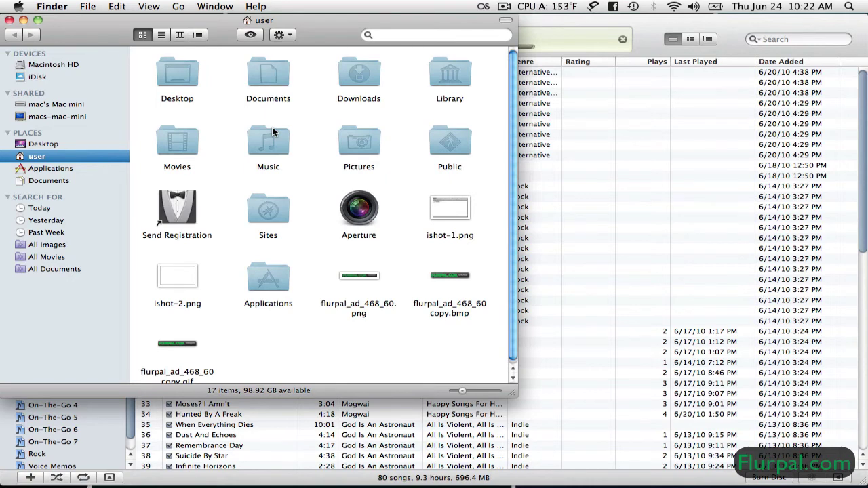
pyautogui.press('super+w')
pyautogui.click(287, 202)
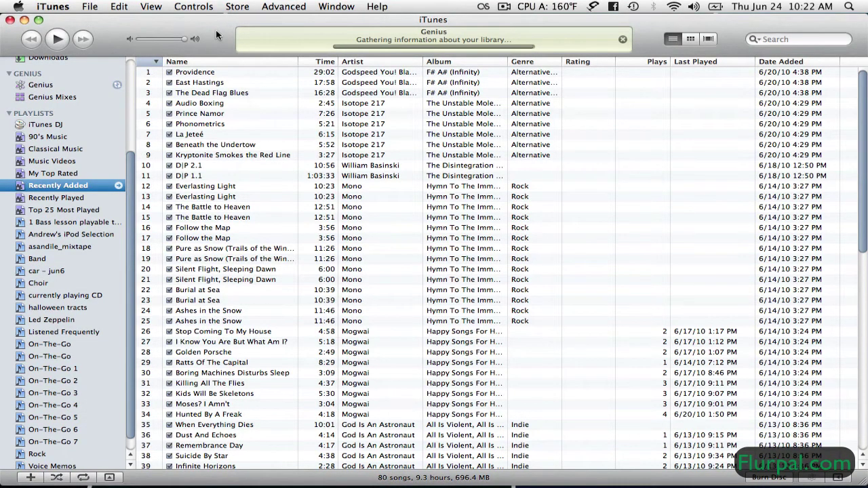
# Step: Toggle iTunes to the mini player and back, shrink and re-zoom the window, then close it
pyautogui.click(40, 20)
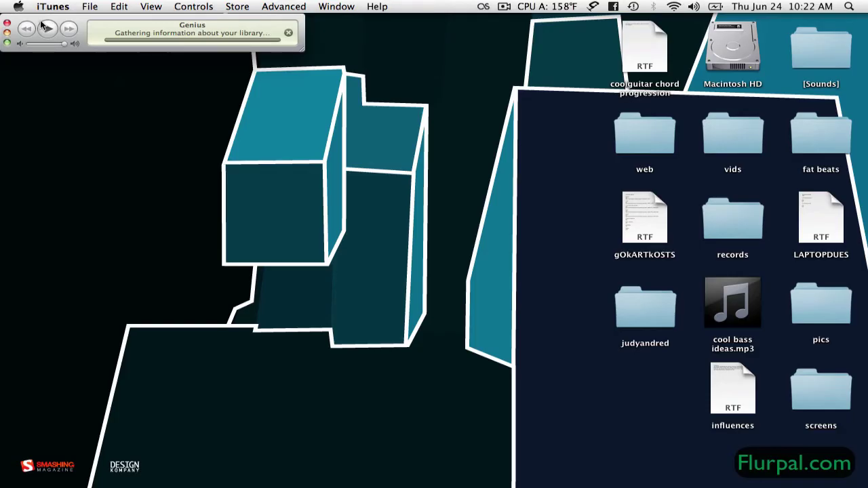
pyautogui.click(8, 44)
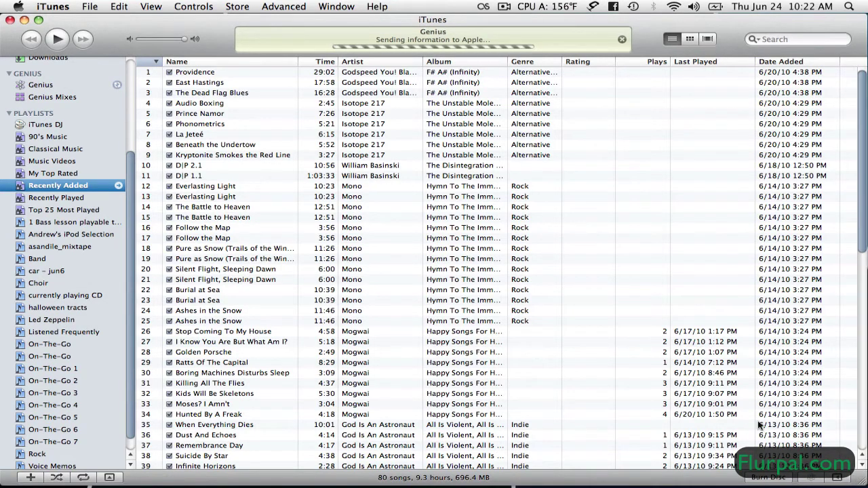
pyautogui.moveTo(863, 480); pyautogui.dragTo(596, 360)
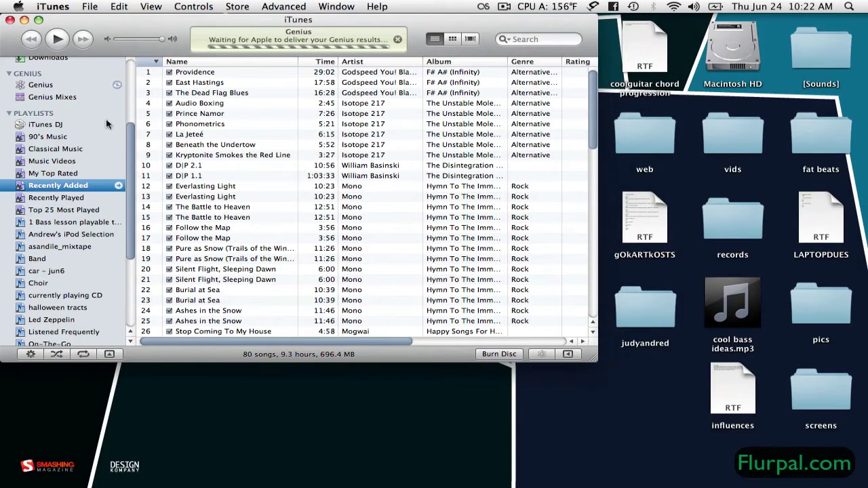
pyautogui.click(39, 21)
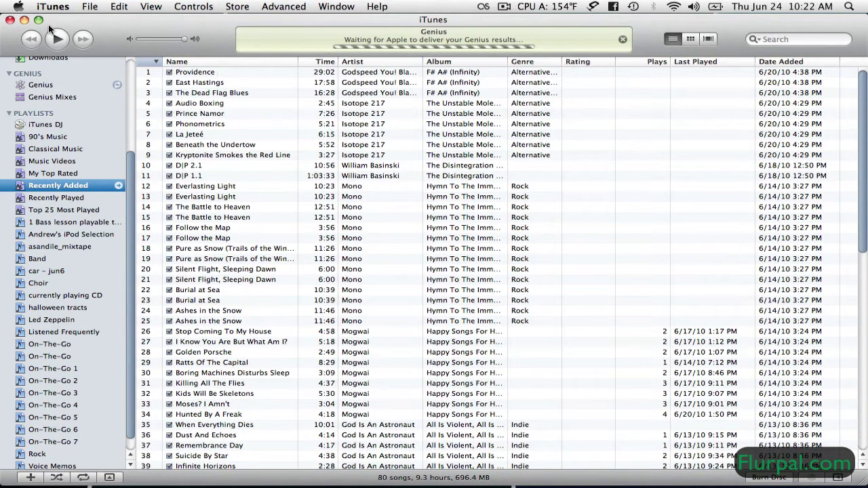
pyautogui.click(9, 20)
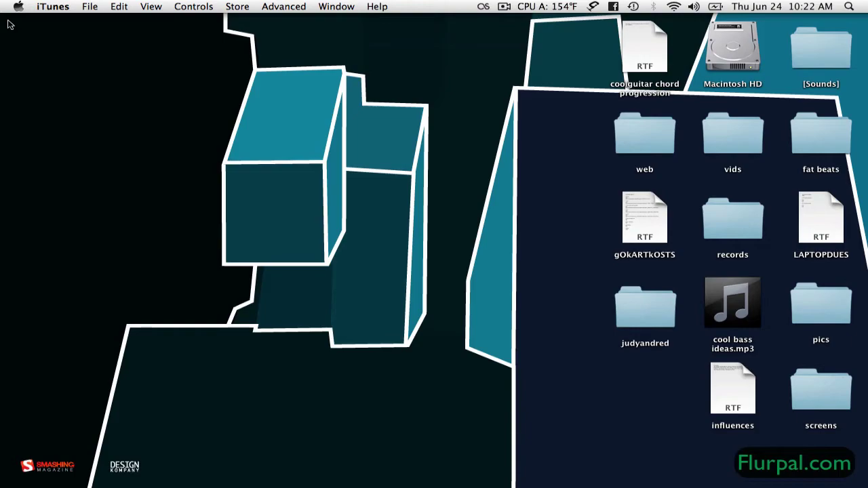
# Step: Glance at the Time Machine menu-bar options, then relaunch iTunes from the Dock
pyautogui.click(375, 244)
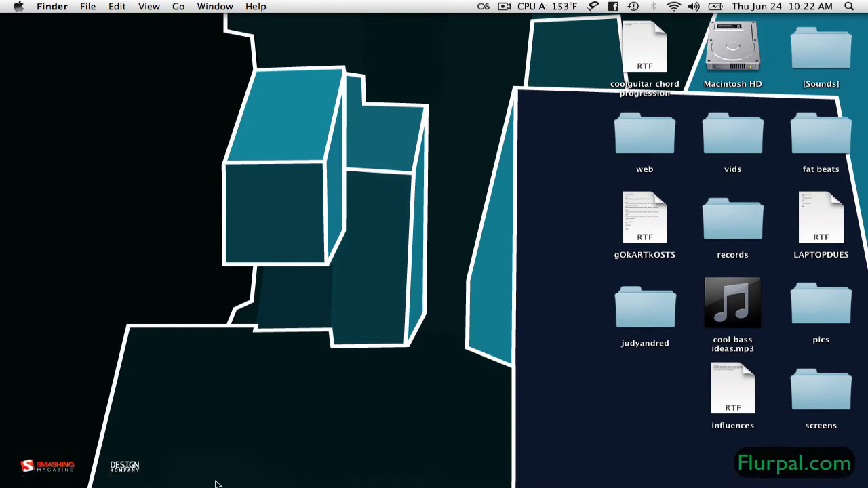
pyautogui.moveTo(436, 478)
pyautogui.click(633, 6)
pyautogui.click(493, 10)
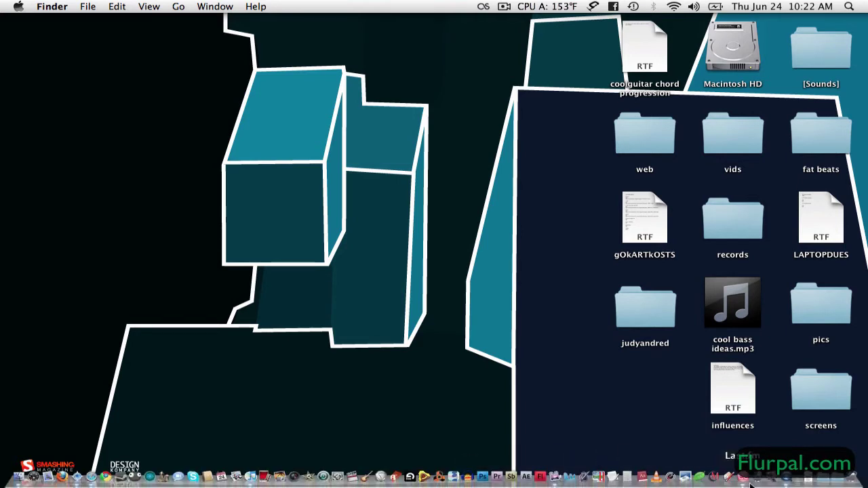
pyautogui.click(253, 478)
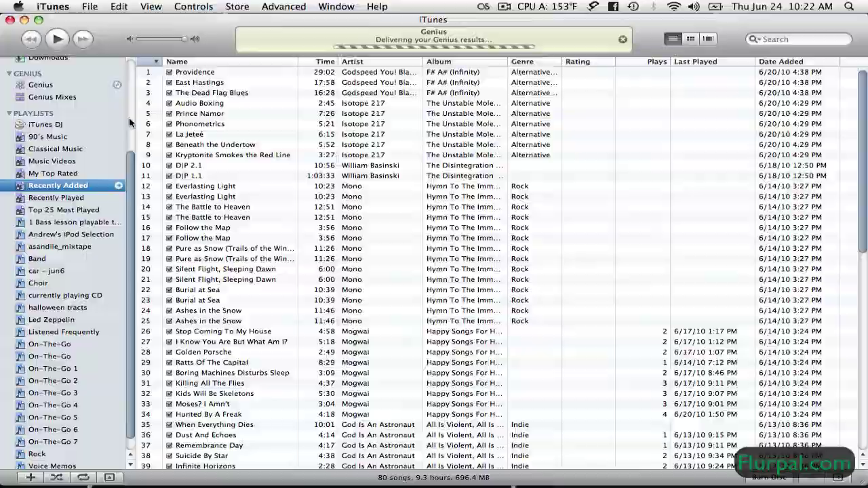
pyautogui.moveTo(56, 3)
pyautogui.click(104, 16)
pyautogui.click(102, 6)
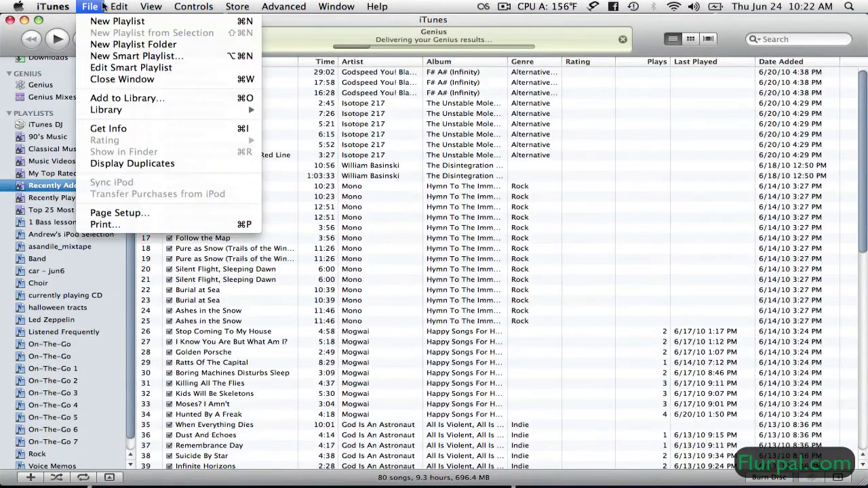
pyautogui.click(142, 6)
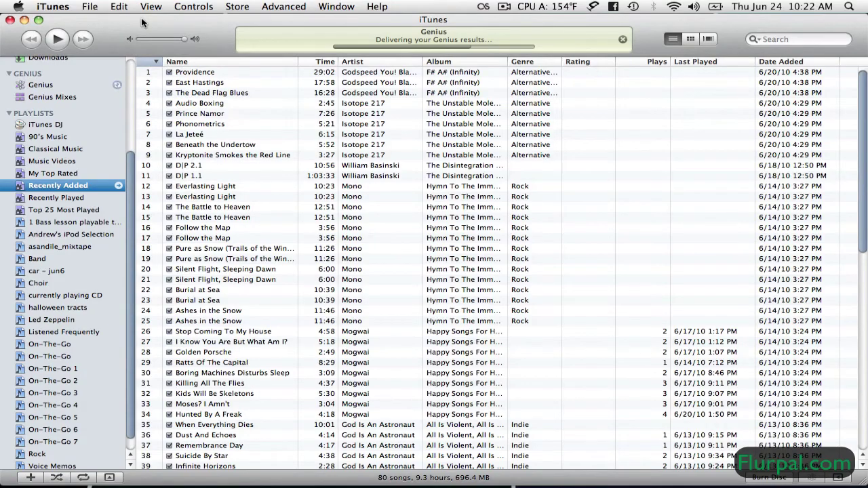
pyautogui.moveTo(141, 22); pyautogui.dragTo(143, 3)
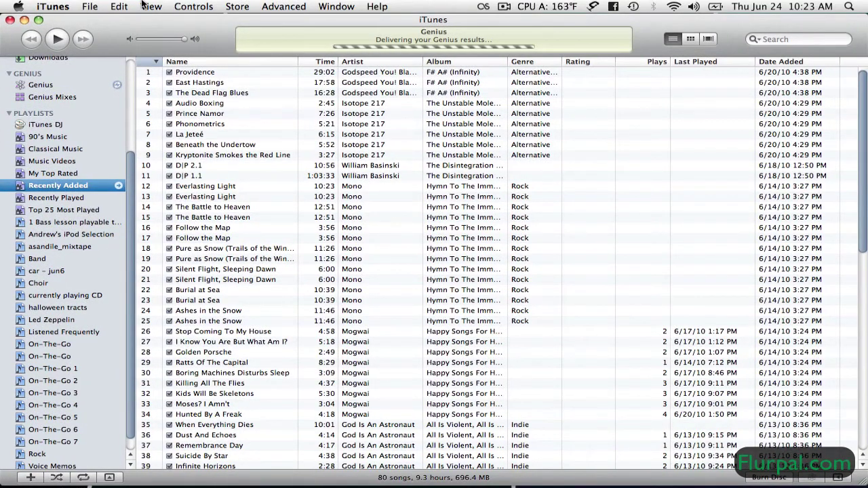
# Step: Close the iTunes window and choose Quit iTunes from the iTunes menu
pyautogui.click(10, 21)
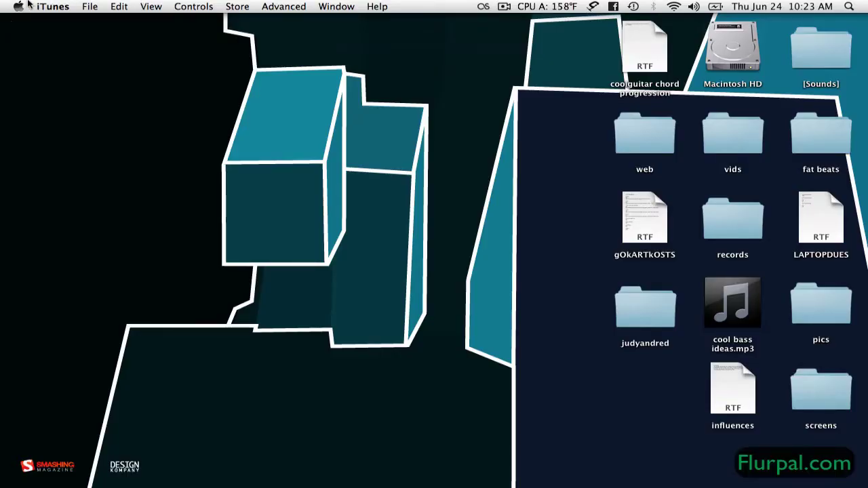
pyautogui.click(54, 6)
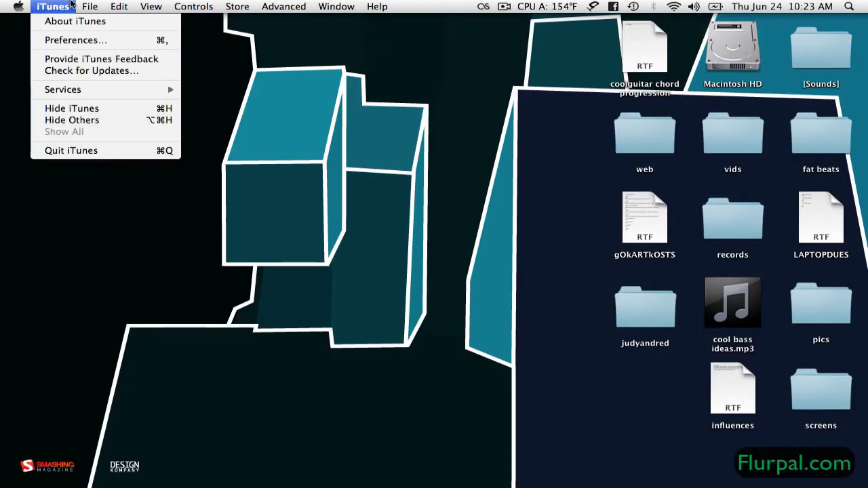
pyautogui.click(71, 4)
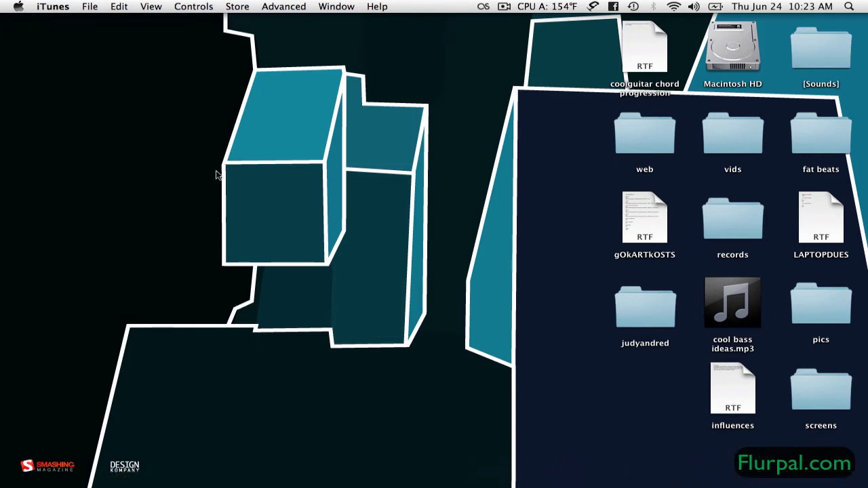
pyautogui.click(53, 4)
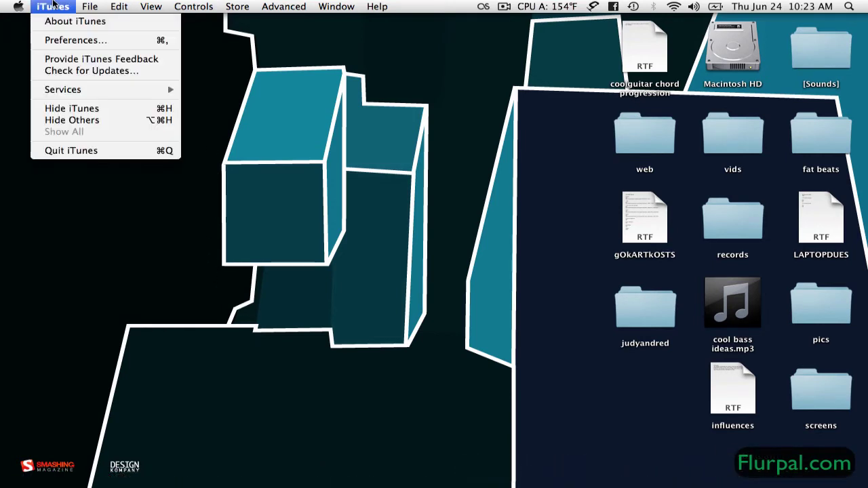
pyautogui.click(91, 150)
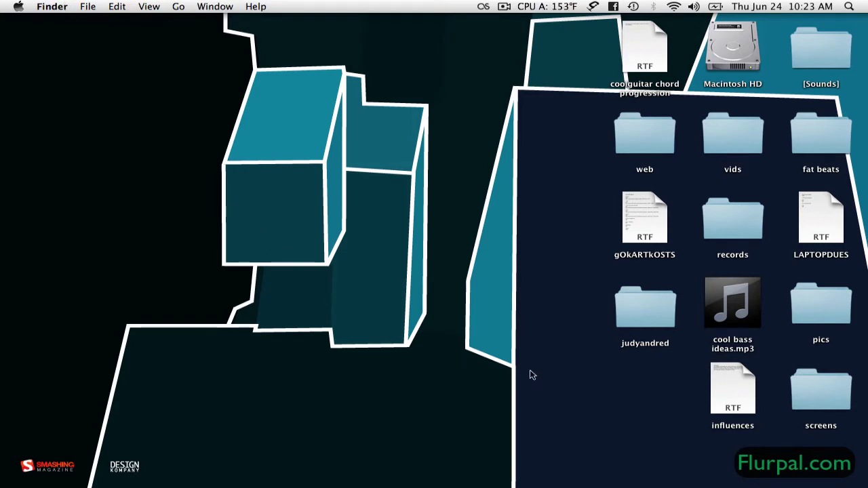
pyautogui.moveTo(149, 479)
pyautogui.click(780, 6)
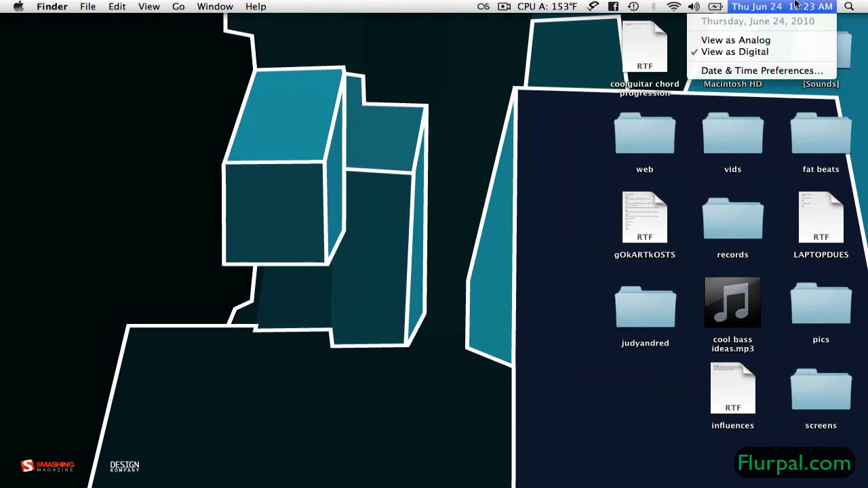
pyautogui.click(780, 7)
pyautogui.click(860, 4)
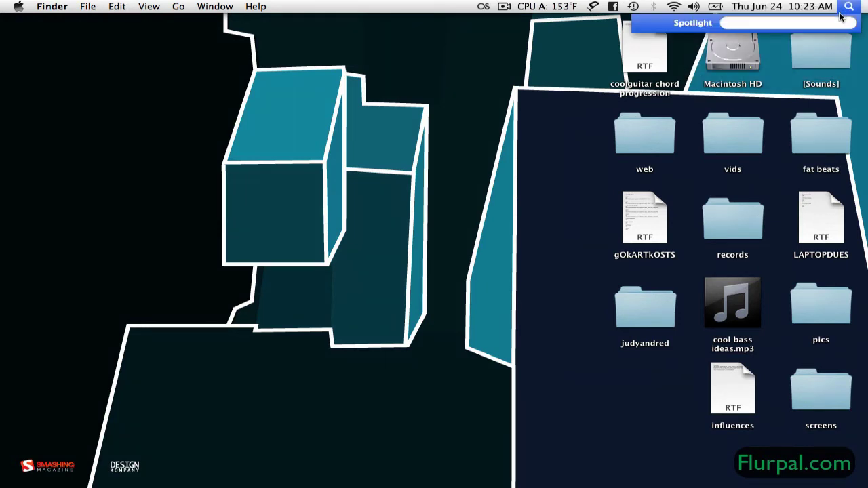
pyautogui.click(853, 6)
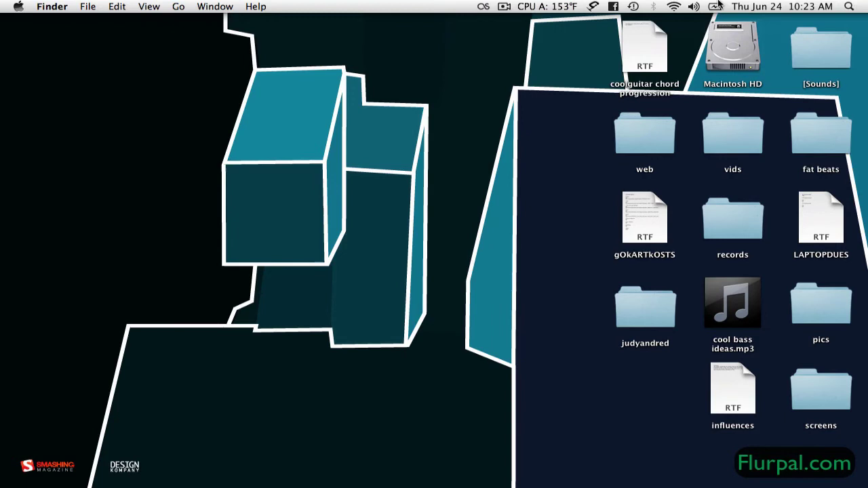
pyautogui.click(717, 6)
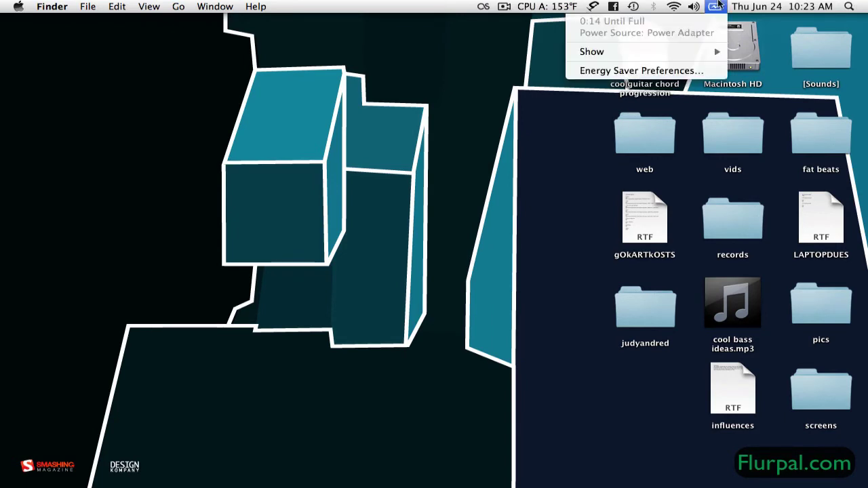
pyautogui.click(719, 4)
pyautogui.click(698, 6)
pyautogui.click(698, 5)
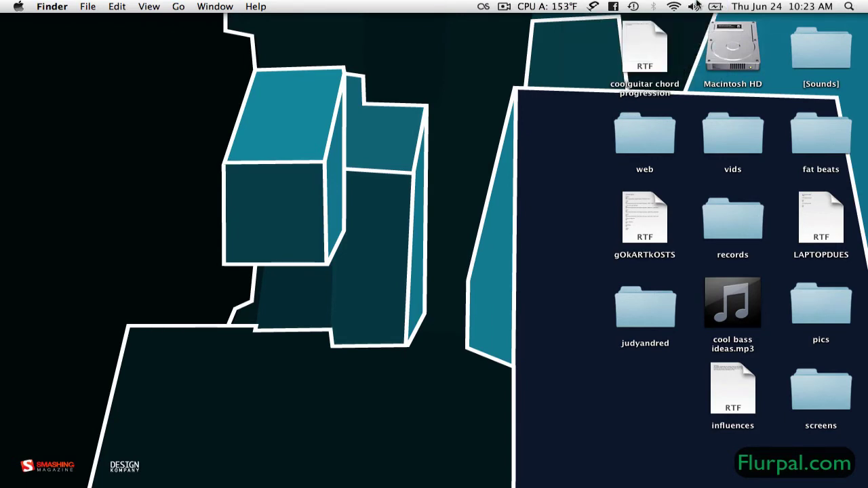
pyautogui.click(676, 6)
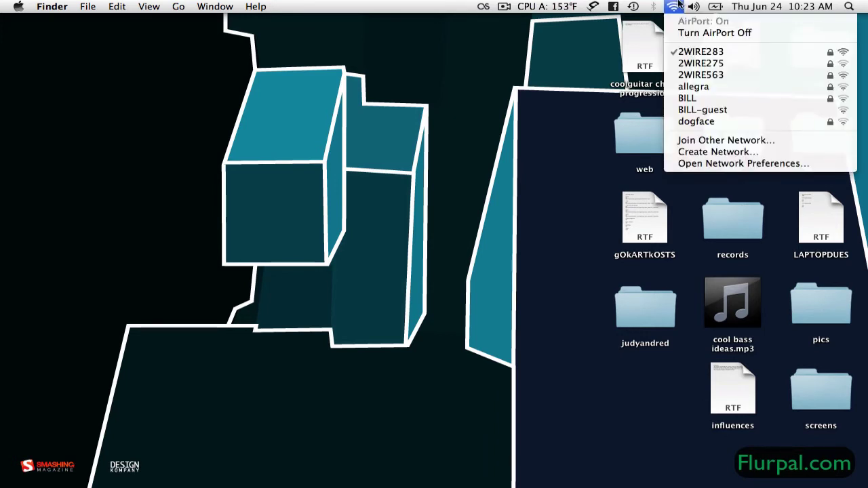
pyautogui.click(679, 5)
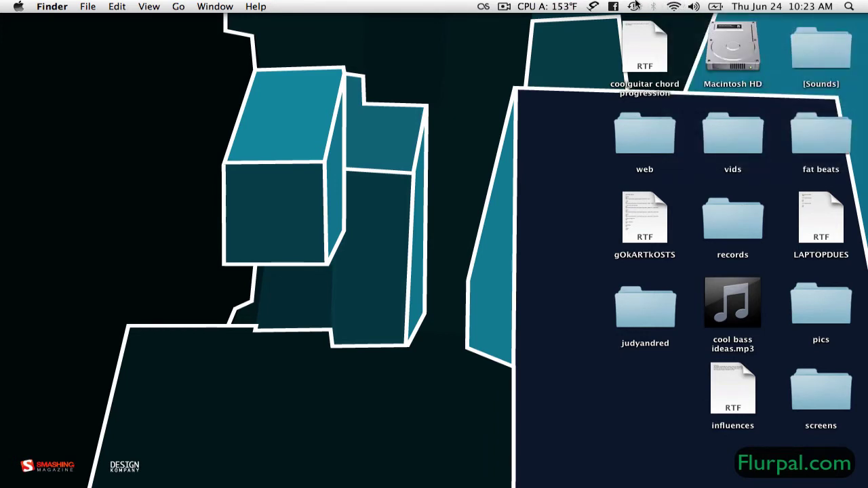
pyautogui.click(635, 6)
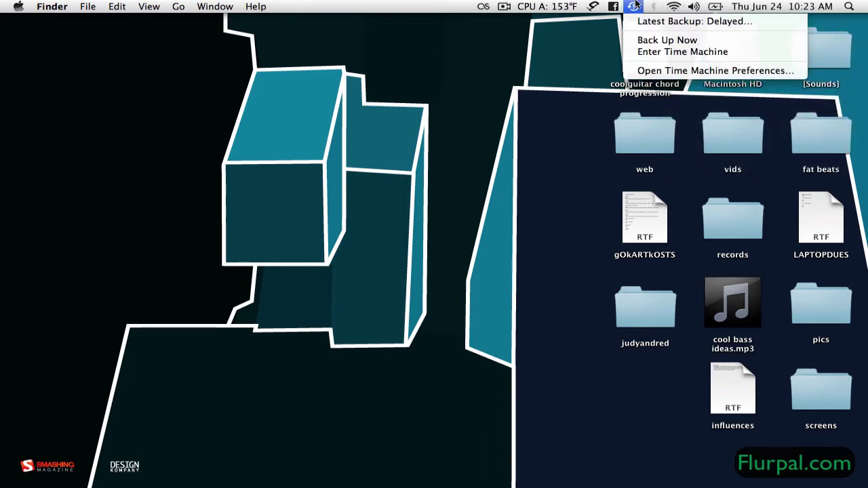
pyautogui.click(644, 52)
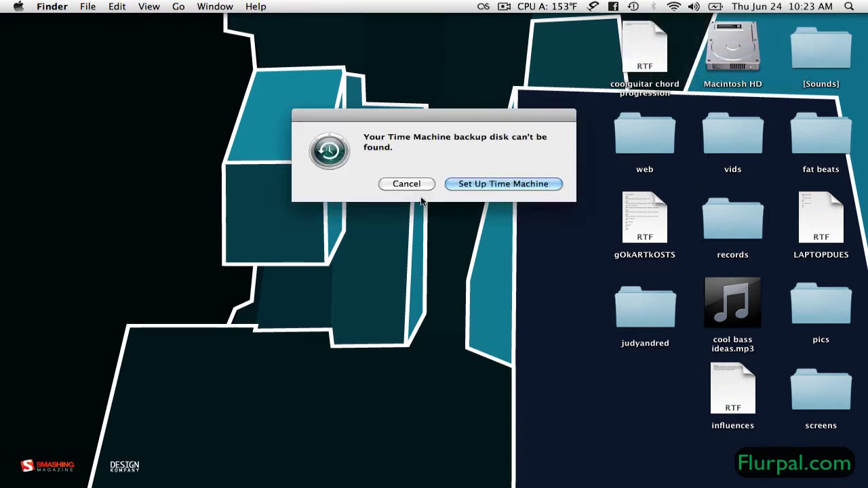
pyautogui.click(407, 184)
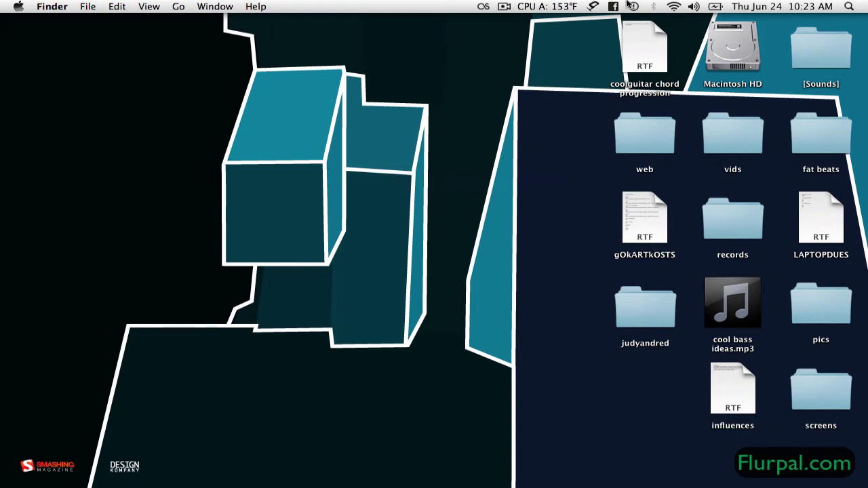
pyautogui.click(613, 6)
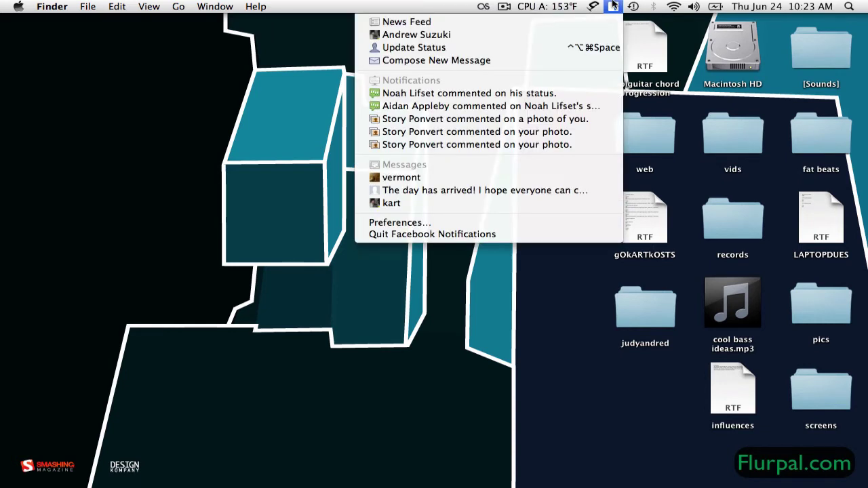
pyautogui.click(613, 6)
pyautogui.click(595, 6)
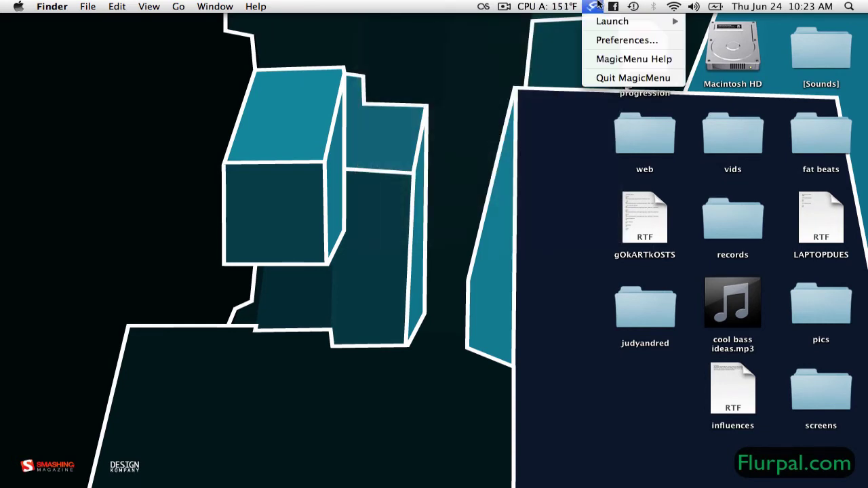
pyautogui.click(596, 7)
pyautogui.click(574, 6)
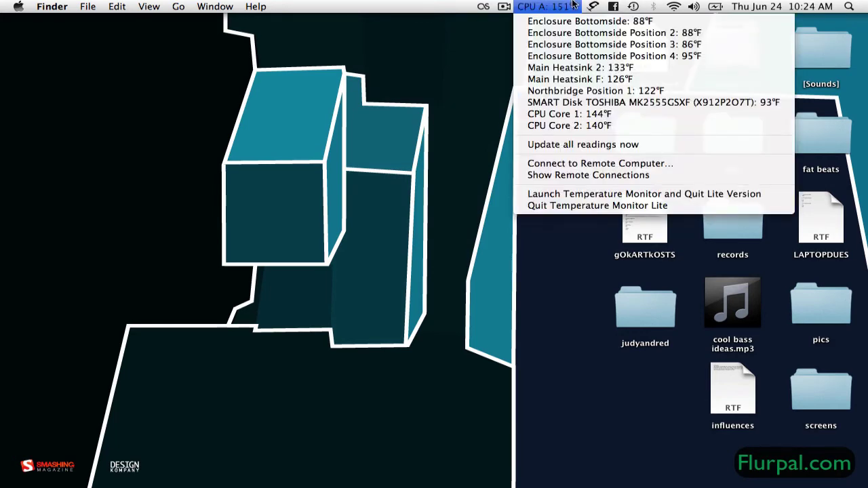
pyautogui.click(573, 7)
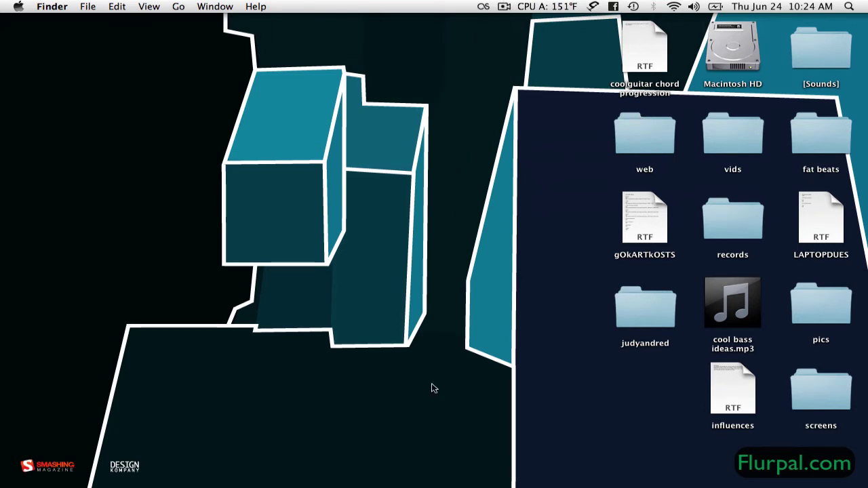
# Step: Launch System Preferences from the Dock, and search 'system' in Spotlight before dismissing it
pyautogui.moveTo(403, 484)
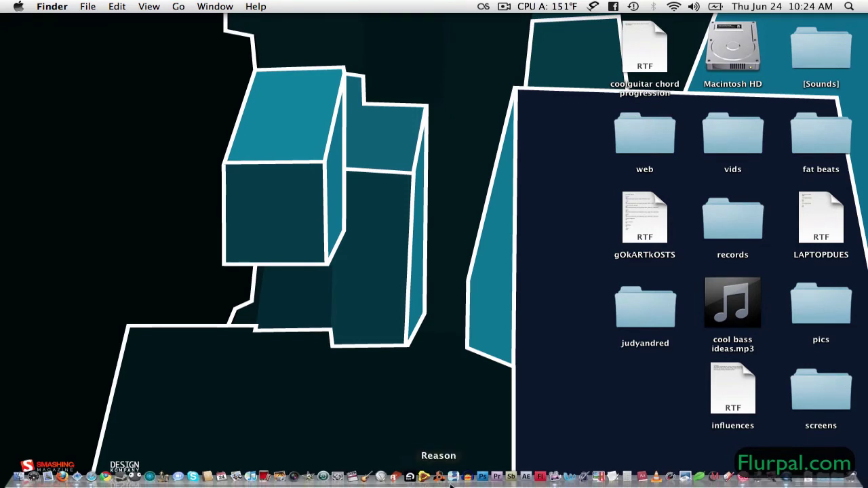
pyautogui.click(338, 477)
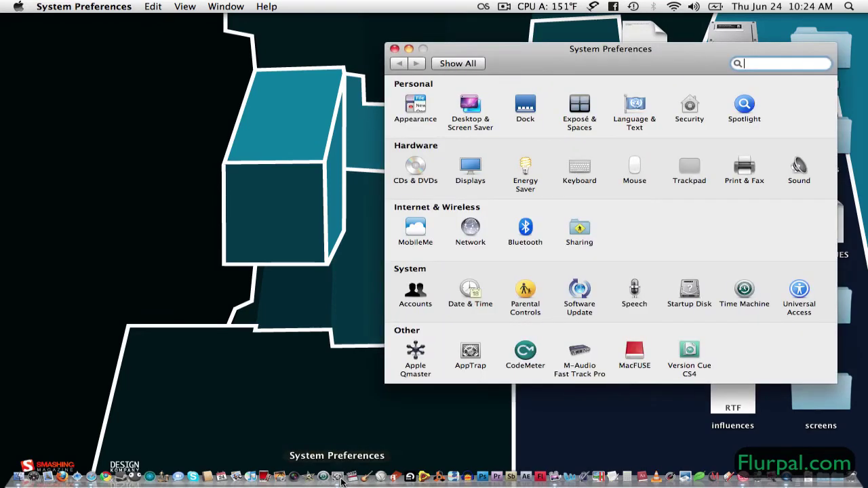
pyautogui.press('super+space')
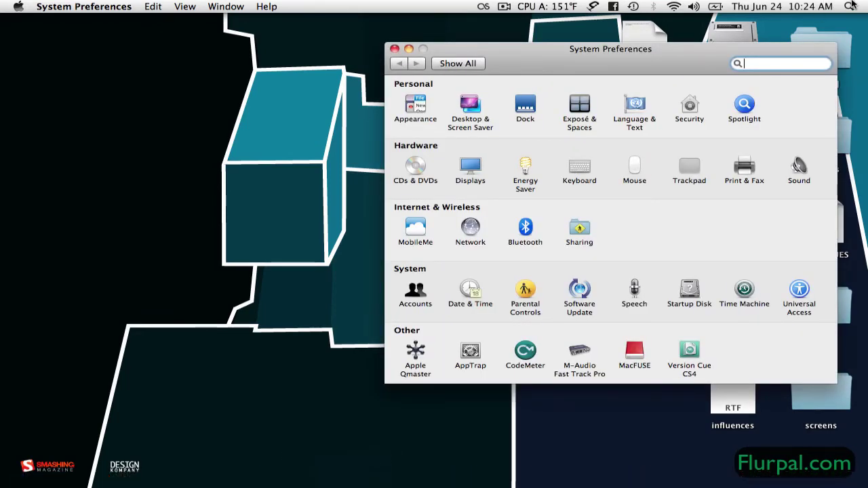
pyautogui.write('system')
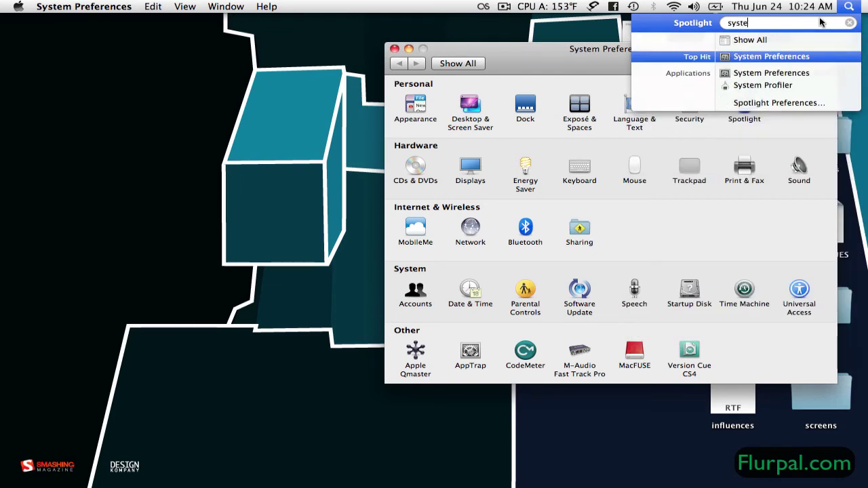
pyautogui.click(847, 8)
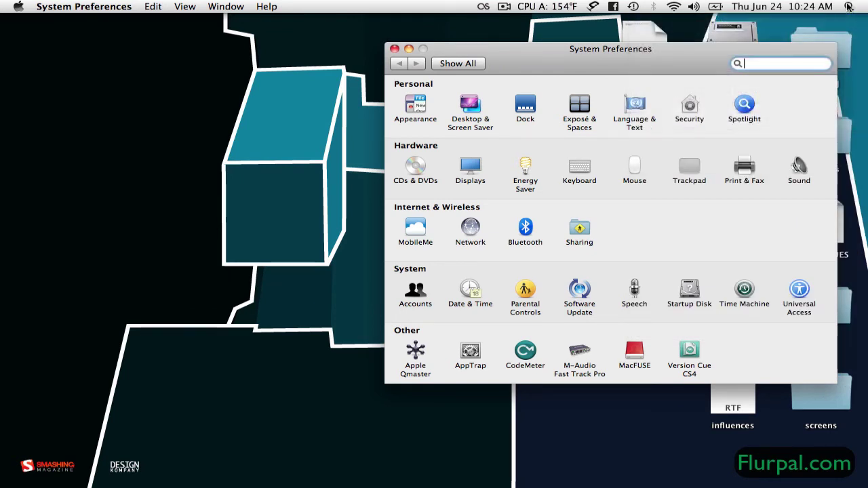
# Step: Open Exposé & Spaces and test the top-left Spaces corner and bottom-left All Windows corner
pyautogui.click(582, 110)
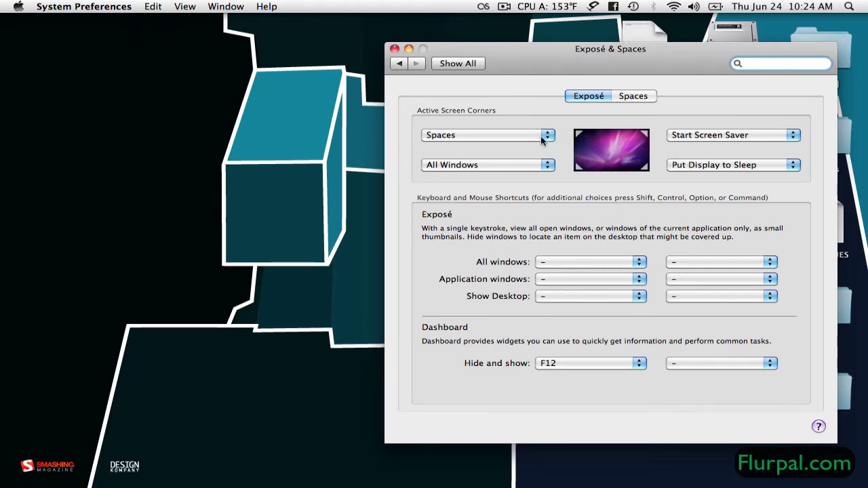
pyautogui.moveTo(0, 0)
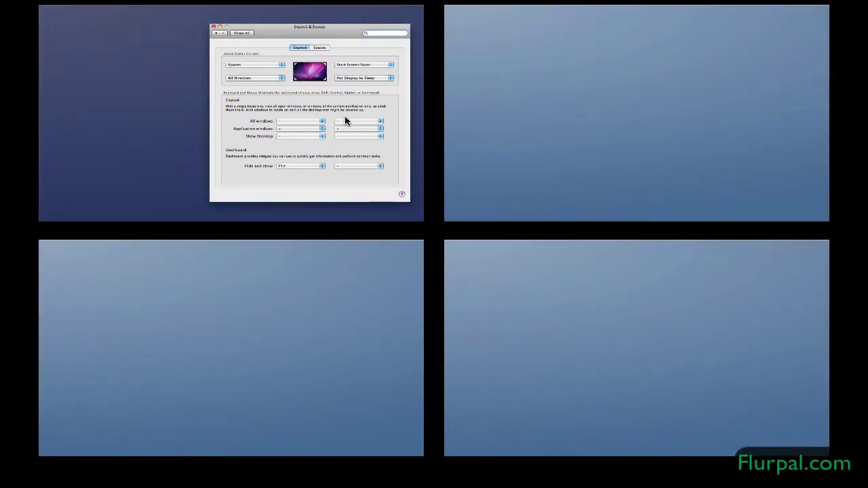
pyautogui.moveTo(346, 120); pyautogui.dragTo(602, 128)
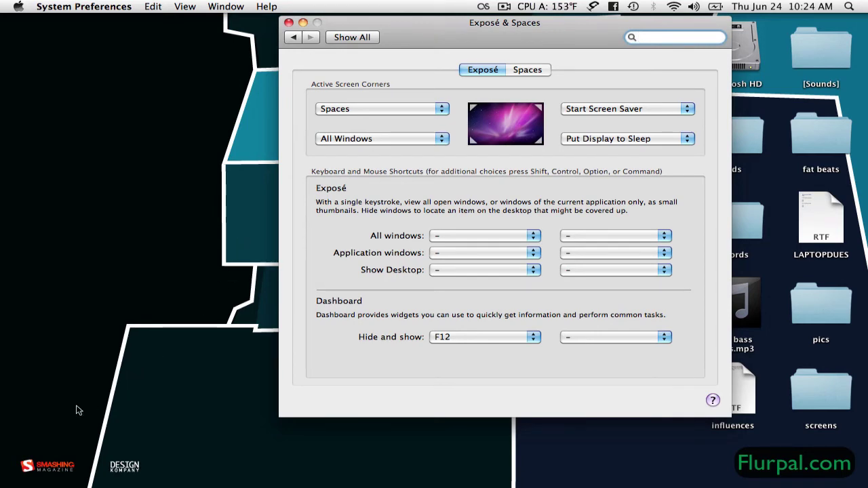
pyautogui.moveTo(0, 487)
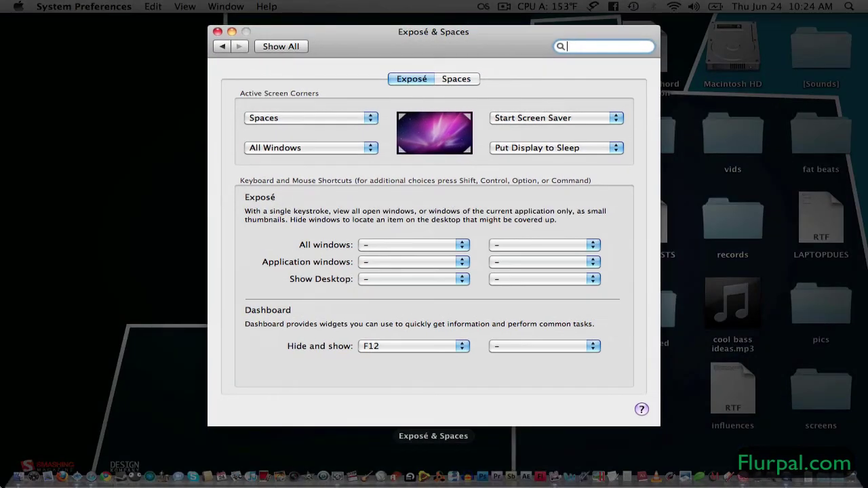
pyautogui.click(431, 267)
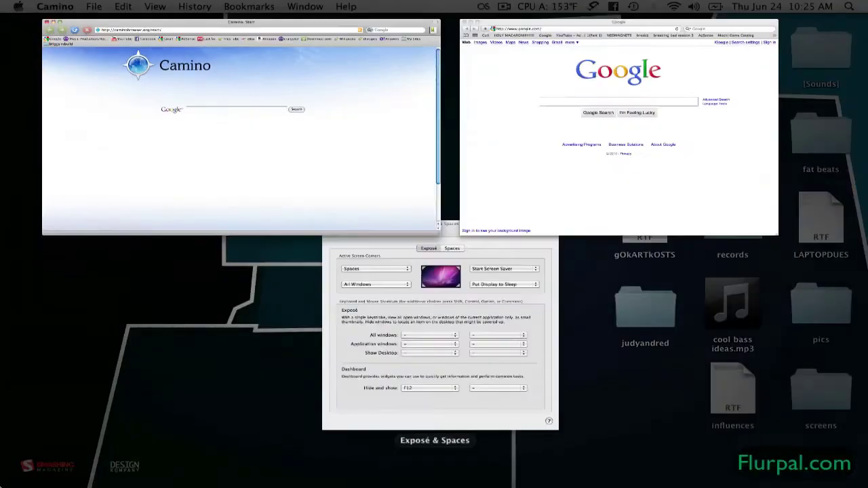
pyautogui.moveTo(3, 483)
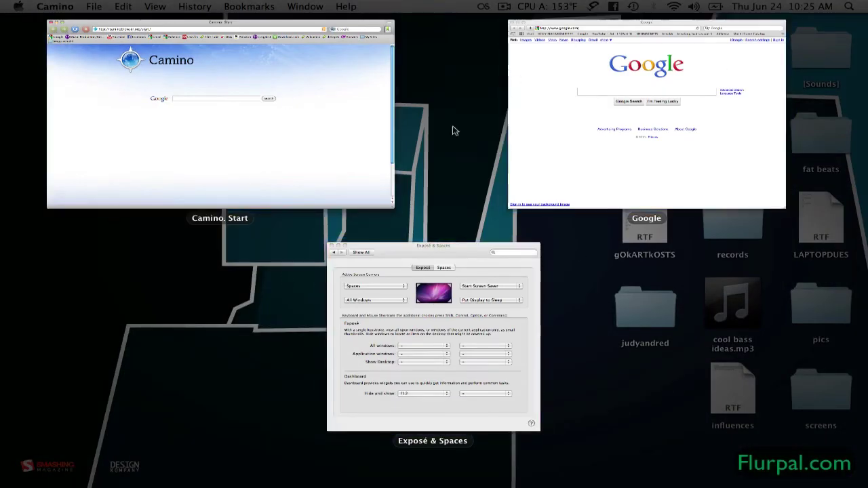
pyautogui.click(483, 294)
pyautogui.click(262, 291)
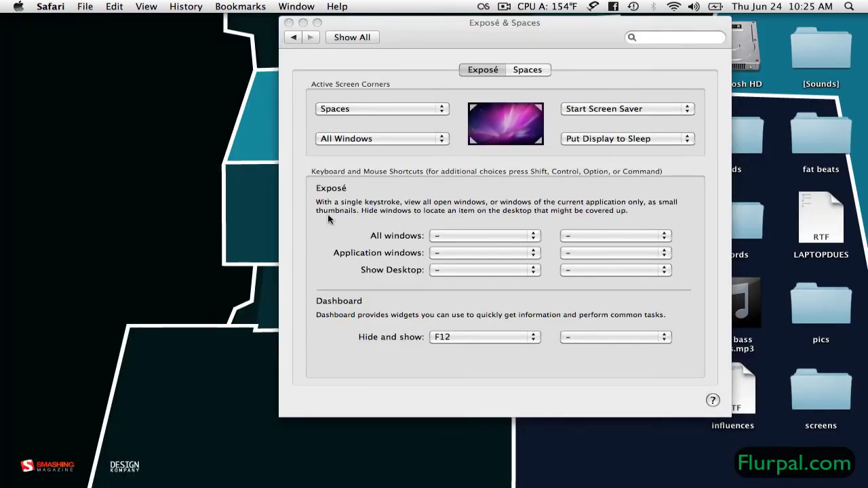
# Step: Look over the top-right corner choices, leaving it on Start Screen Saver
pyautogui.click(328, 219)
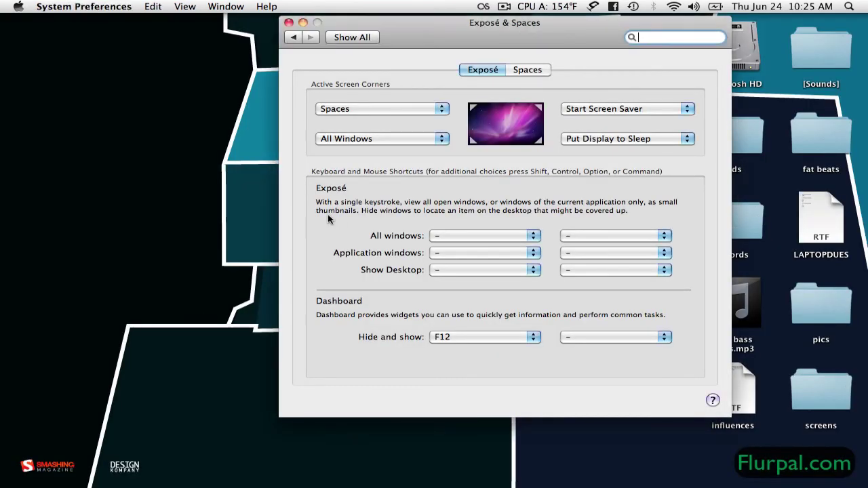
pyautogui.click(614, 108)
pyautogui.click(613, 109)
pyautogui.click(622, 108)
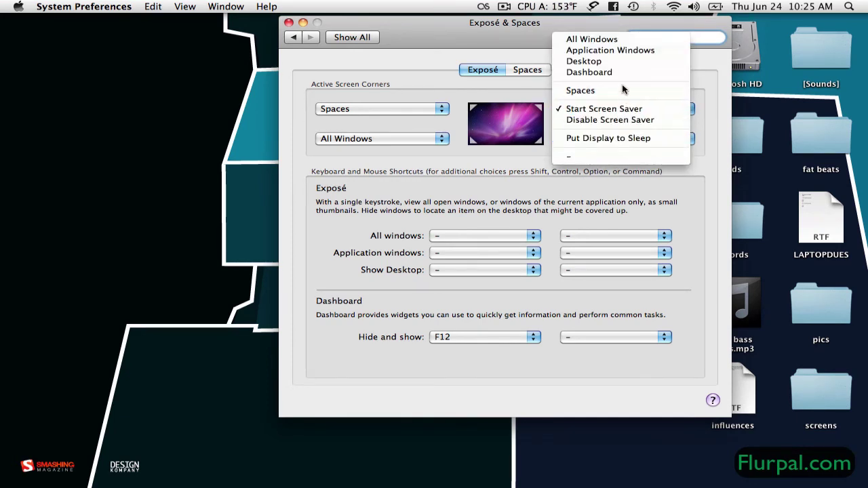
pyautogui.click(509, 87)
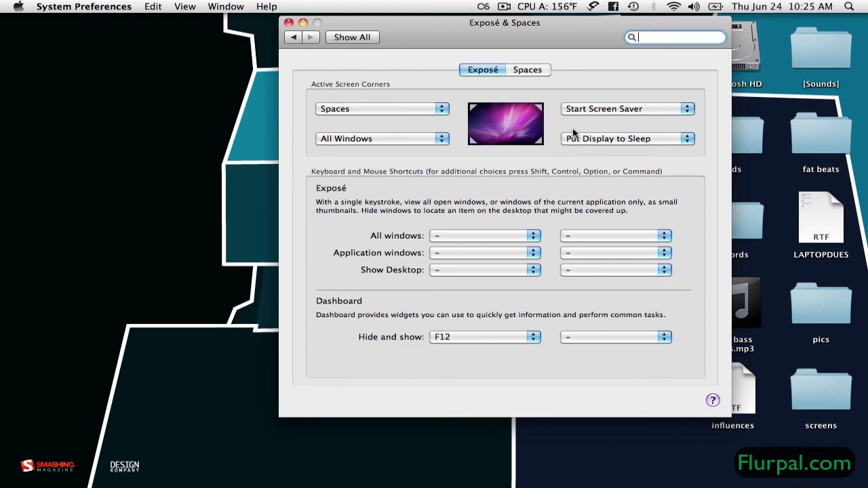
# Step: Assign Dashboard to the top-right corner, test it, and dismiss Dashboard
pyautogui.click(593, 112)
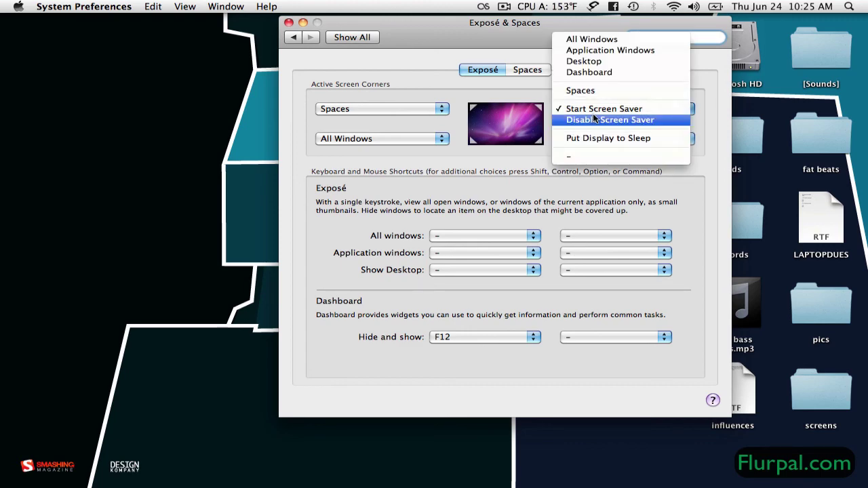
pyautogui.click(608, 73)
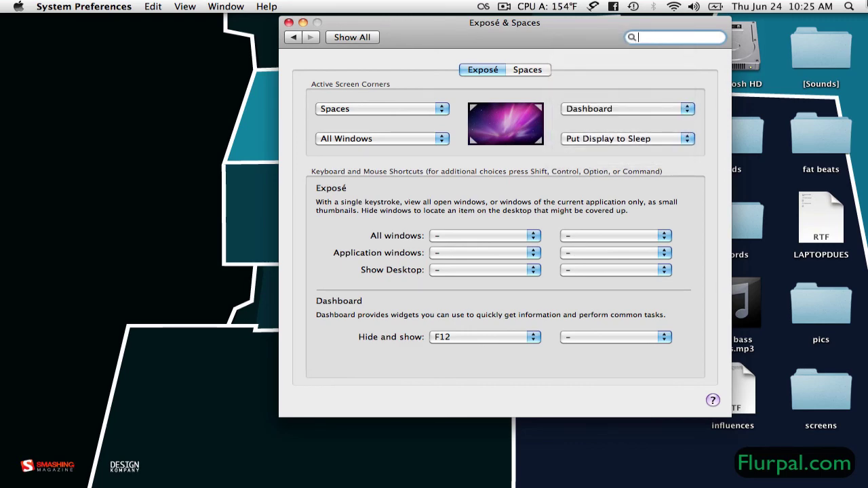
pyautogui.moveTo(867, 0)
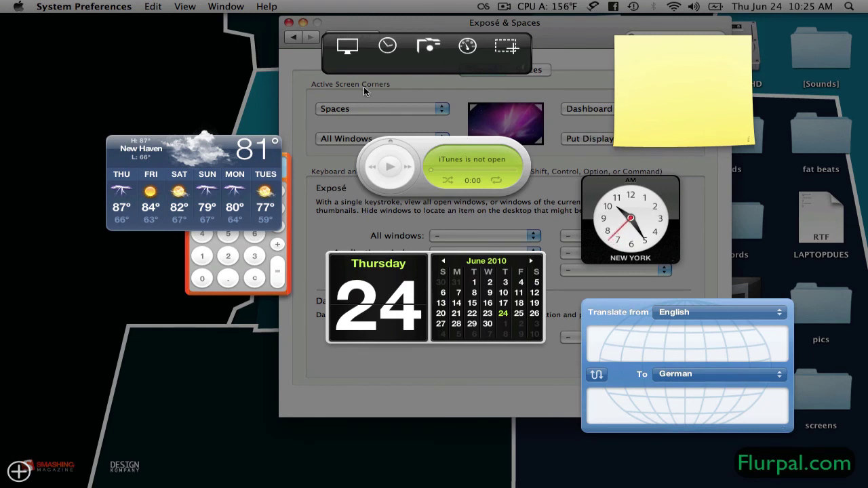
pyautogui.click(387, 117)
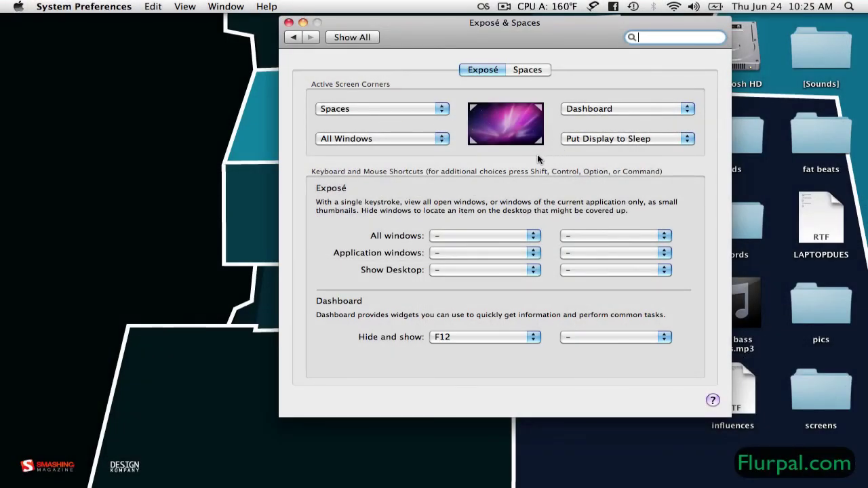
# Step: View the Spaces settings, then close System Preferences
pyautogui.click(525, 70)
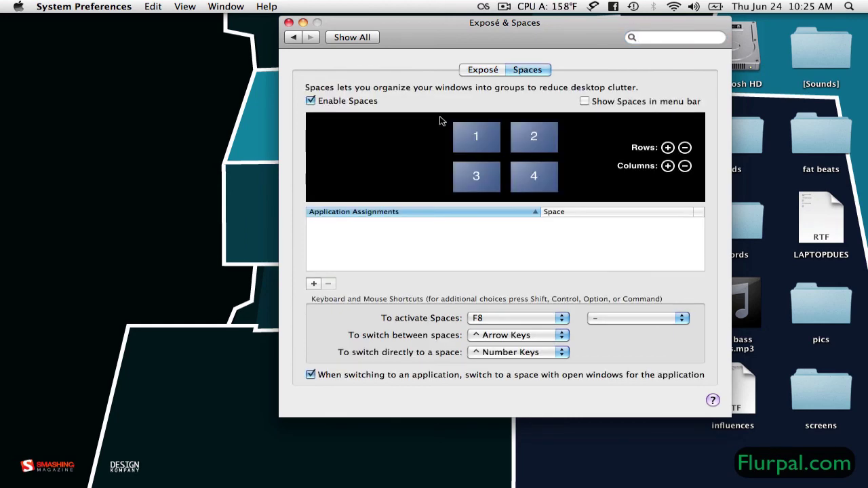
pyautogui.click(289, 22)
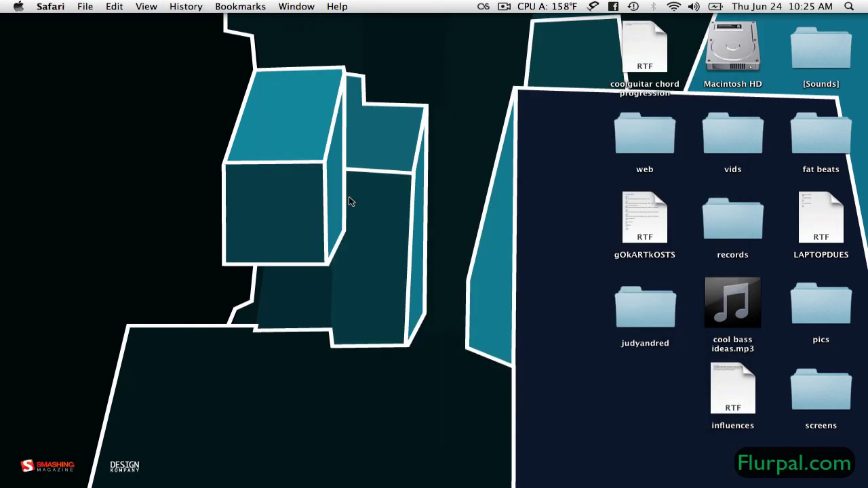